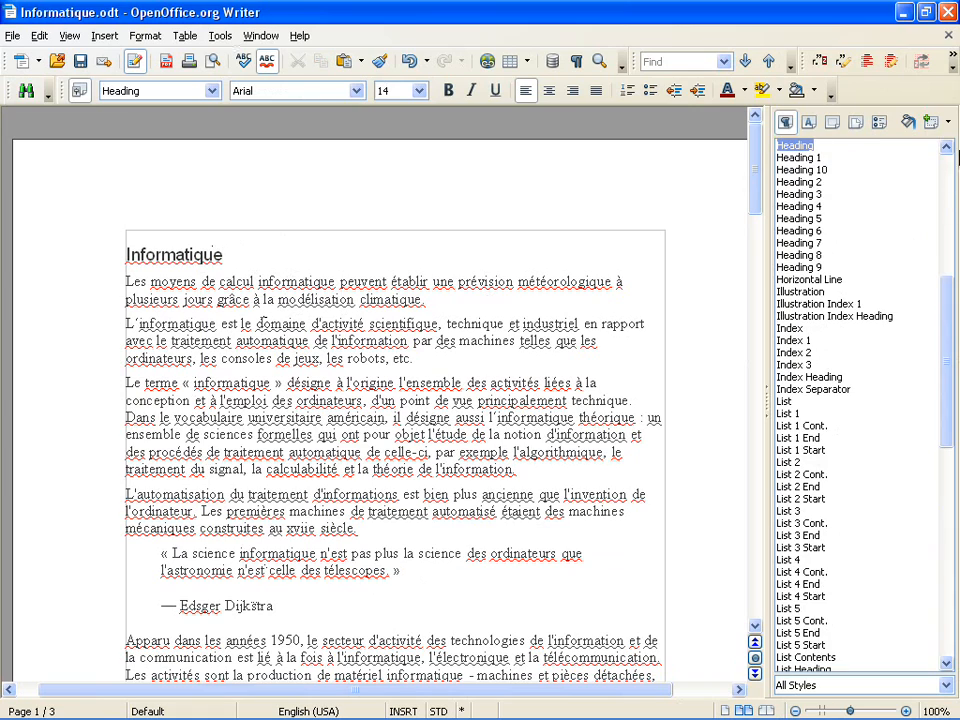
# Step: Create a new paragraph style named icp_titre from the current selection
pyautogui.click(949, 124)
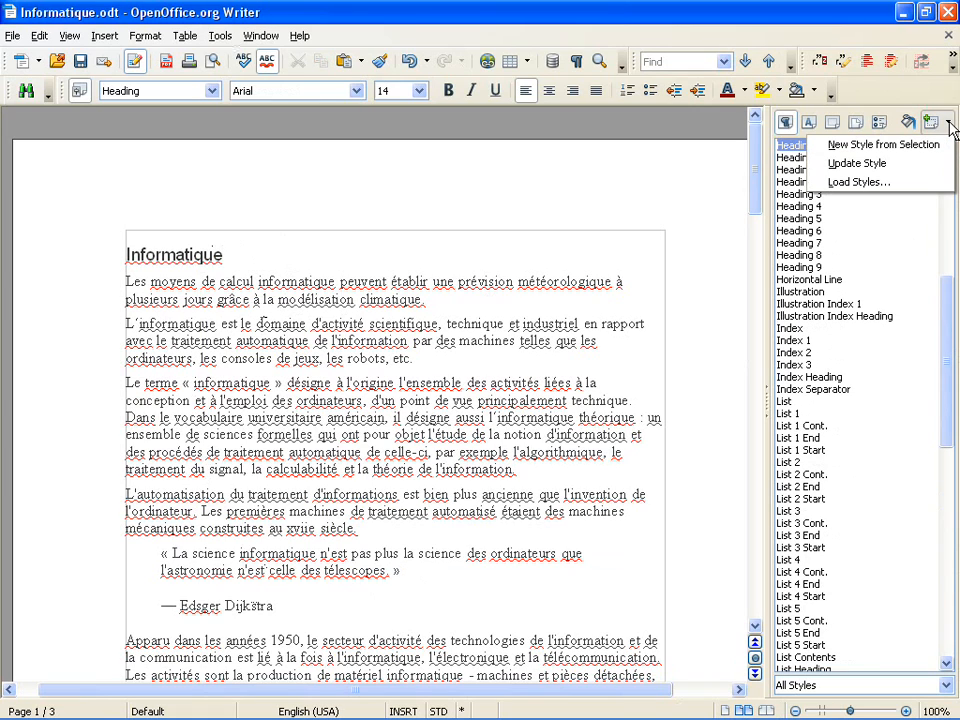
pyautogui.click(928, 146)
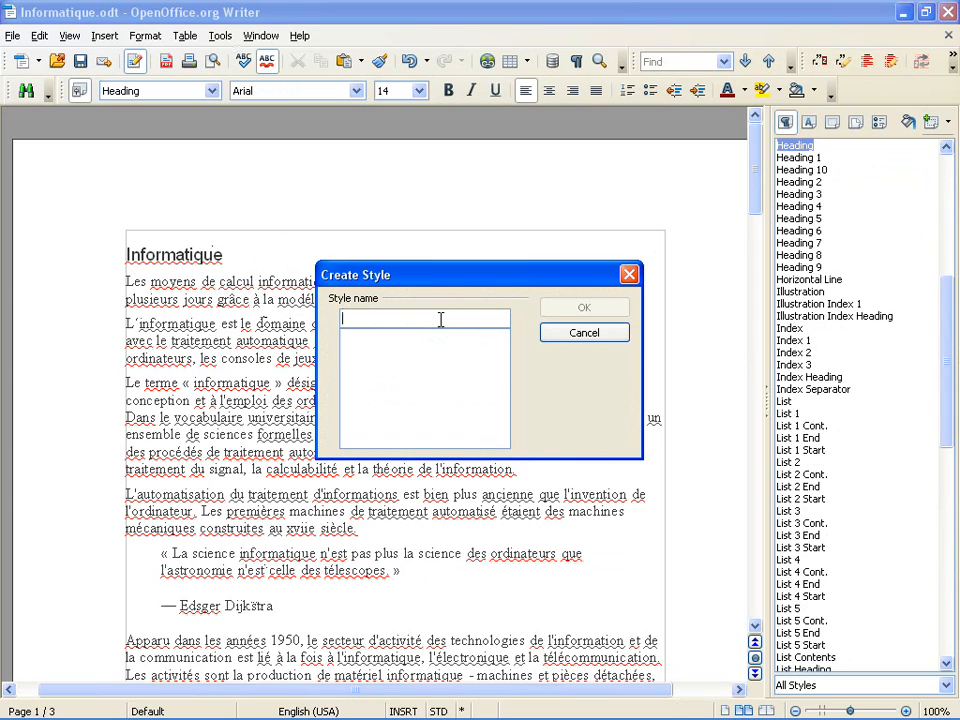
pyautogui.write('i')
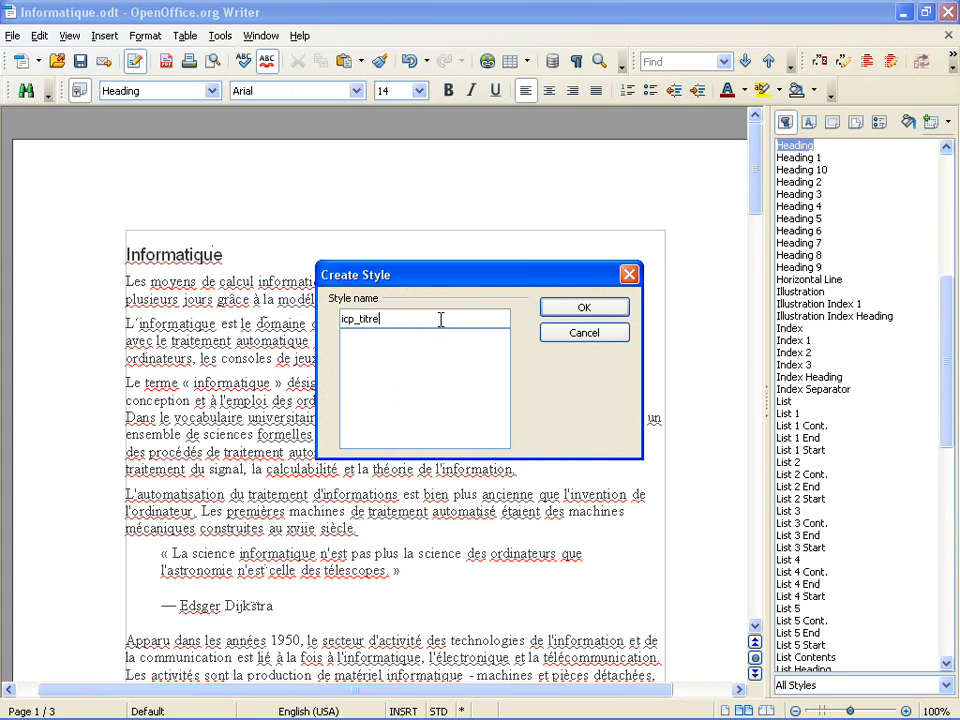
pyautogui.write('cp_titre')
pyautogui.press('Return')
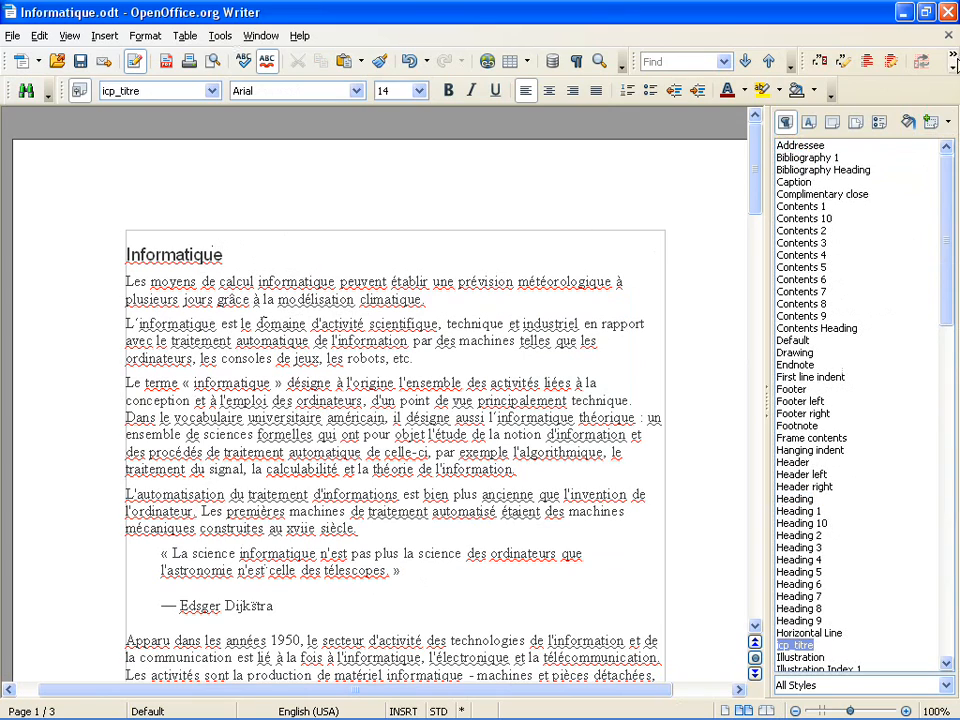
# Step: Create another paragraph style from the selection and name it icp_titre1
pyautogui.click(947, 121)
pyautogui.click(933, 146)
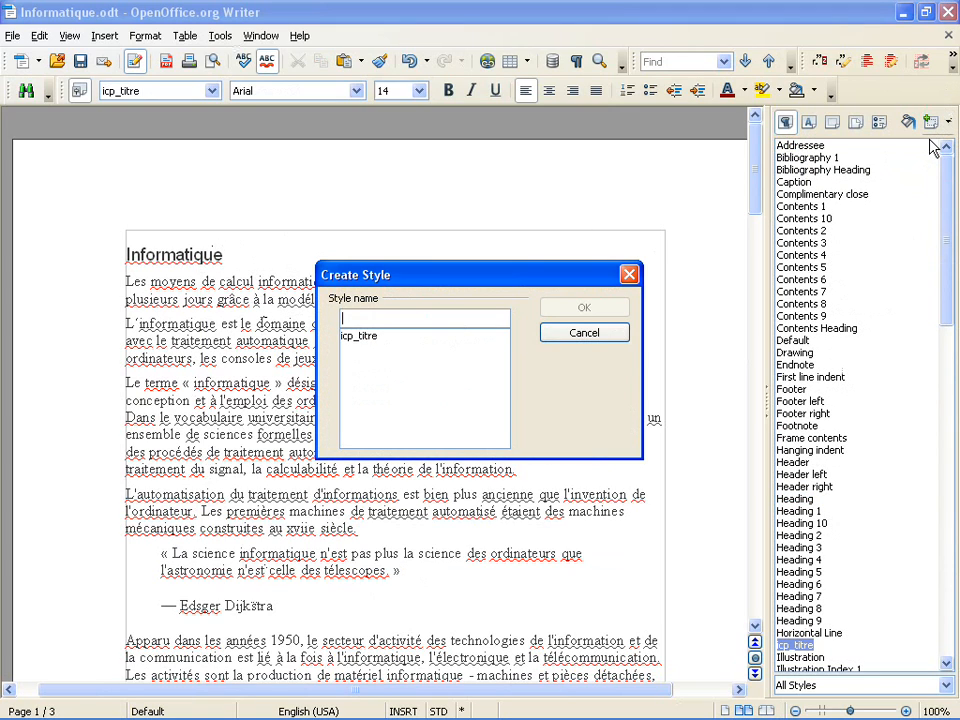
pyautogui.write('icp_titre1')
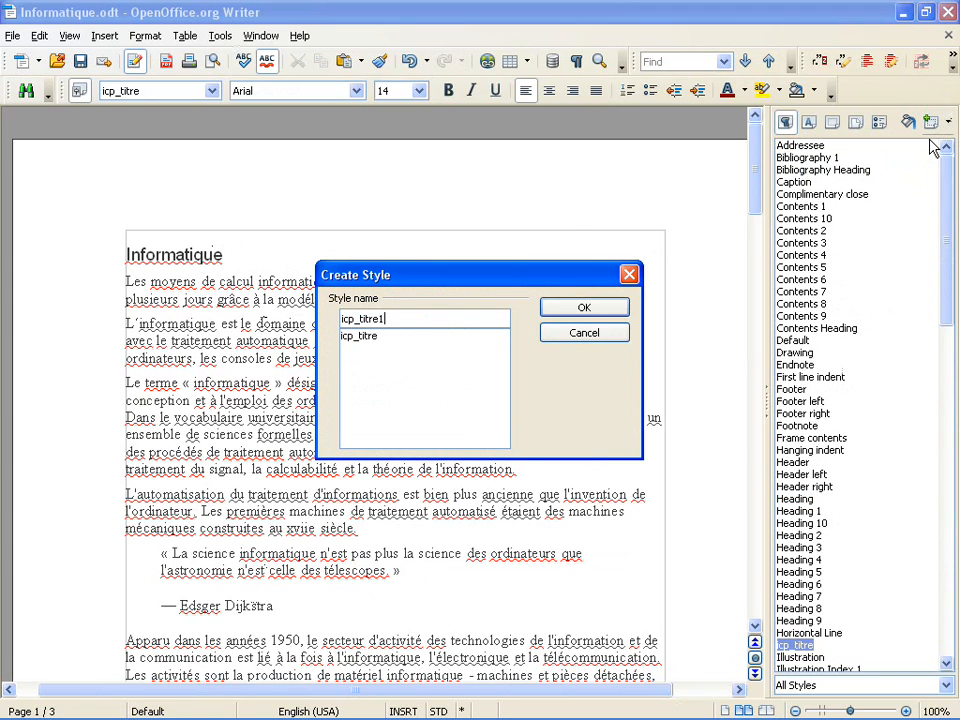
pyautogui.press('Return')
# Step: Create a paragraph style named icp_corps from the selection
pyautogui.click(946, 122)
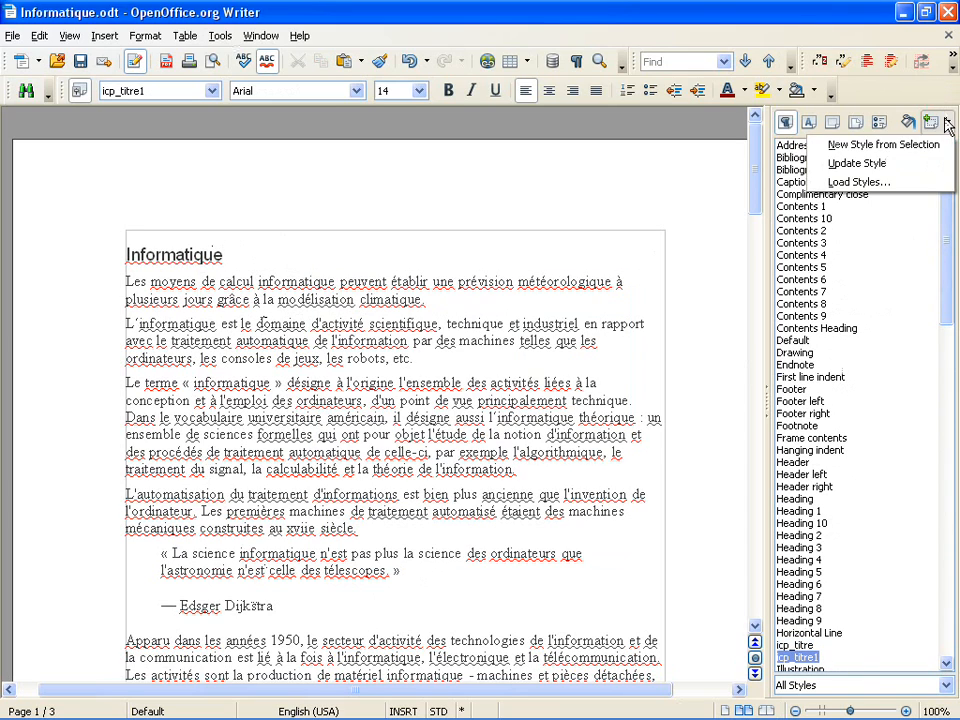
pyautogui.click(926, 147)
pyautogui.press('Down')
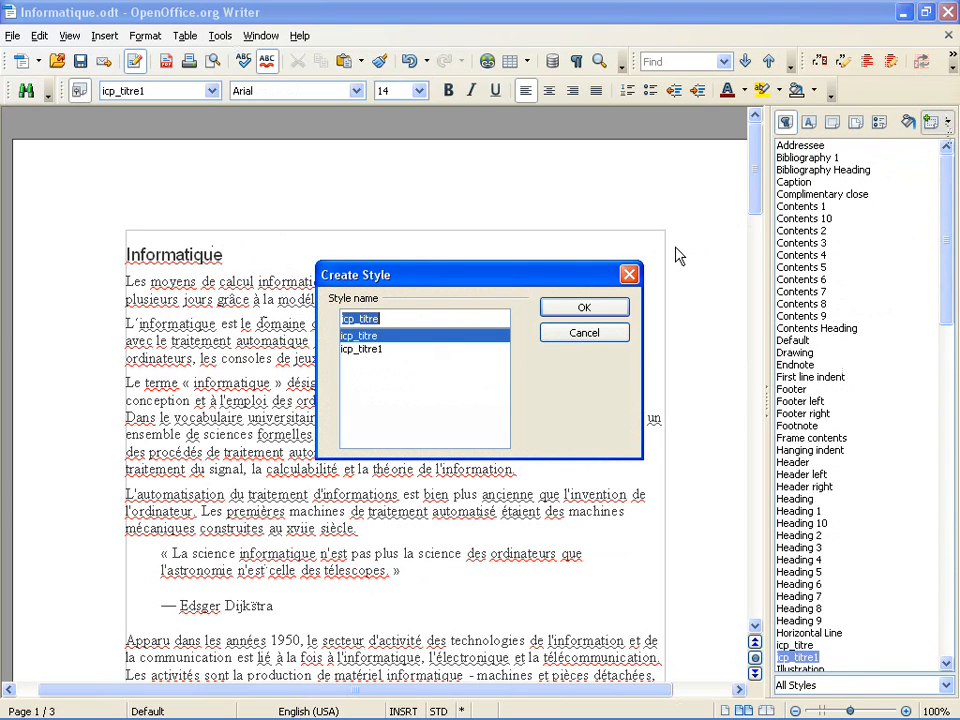
pyautogui.press('Right')
pyautogui.press('BackSpace')
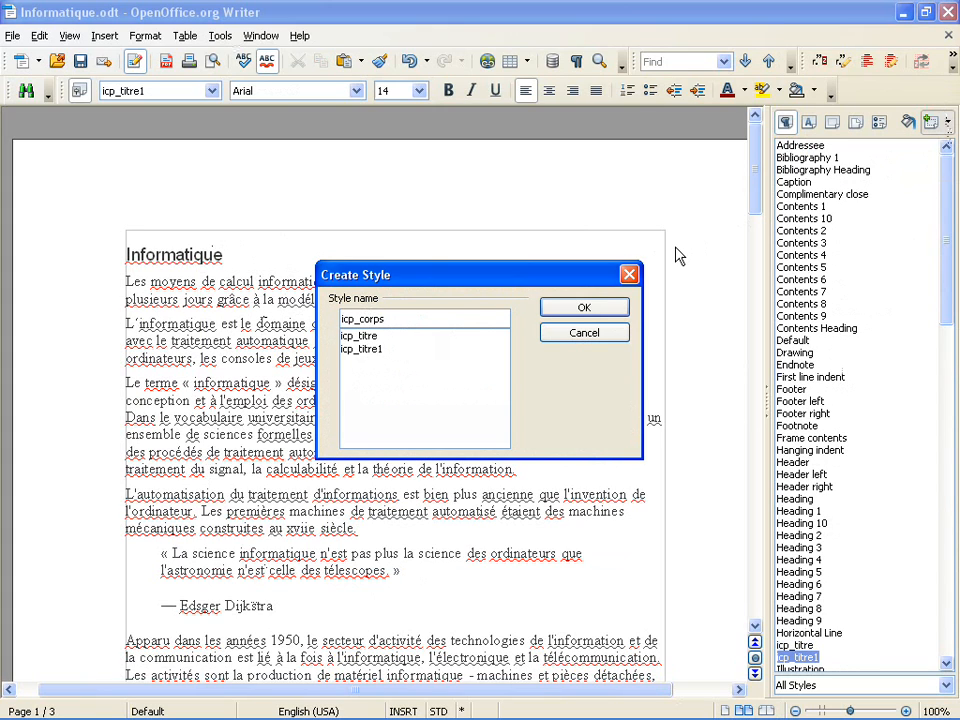
pyautogui.press('Return')
# Step: Create a paragraph style named icp_citation from the selection
pyautogui.click(945, 122)
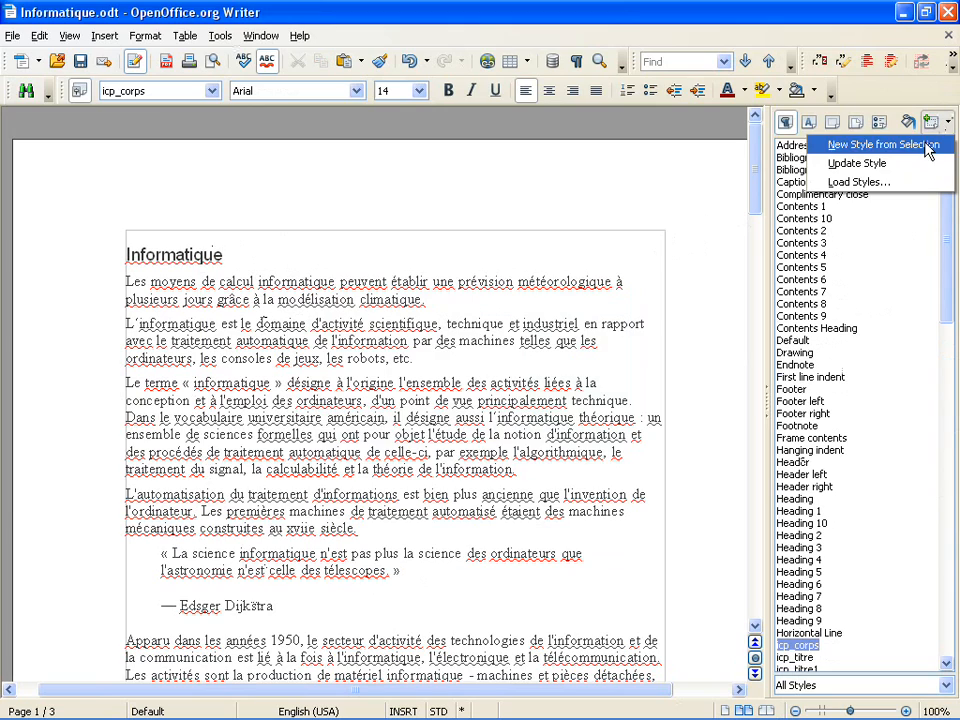
pyautogui.click(928, 149)
pyautogui.press('Down')
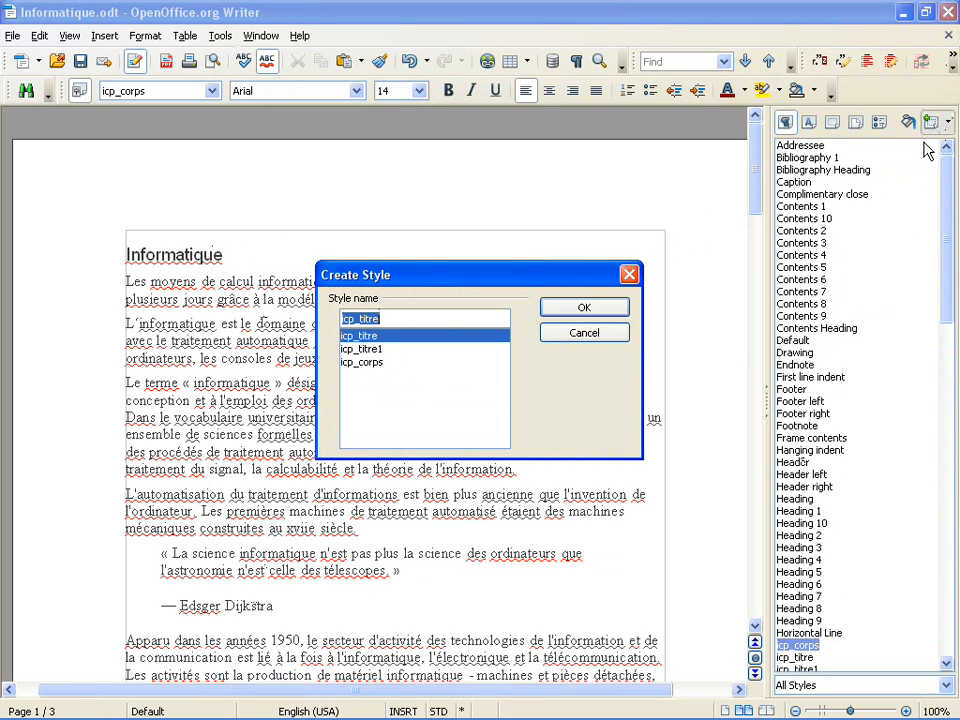
pyautogui.press('End')
pyautogui.press('BackSpace')
pyautogui.press('BackSpace')
pyautogui.press('BackSpace')
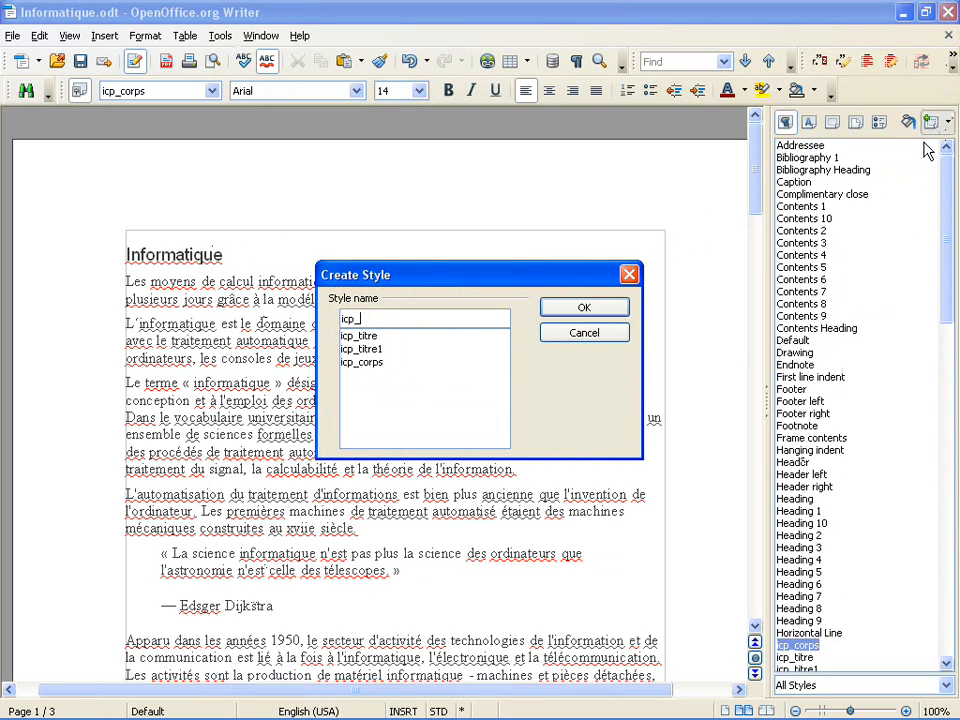
pyautogui.write('citation')
pyautogui.press('Return')
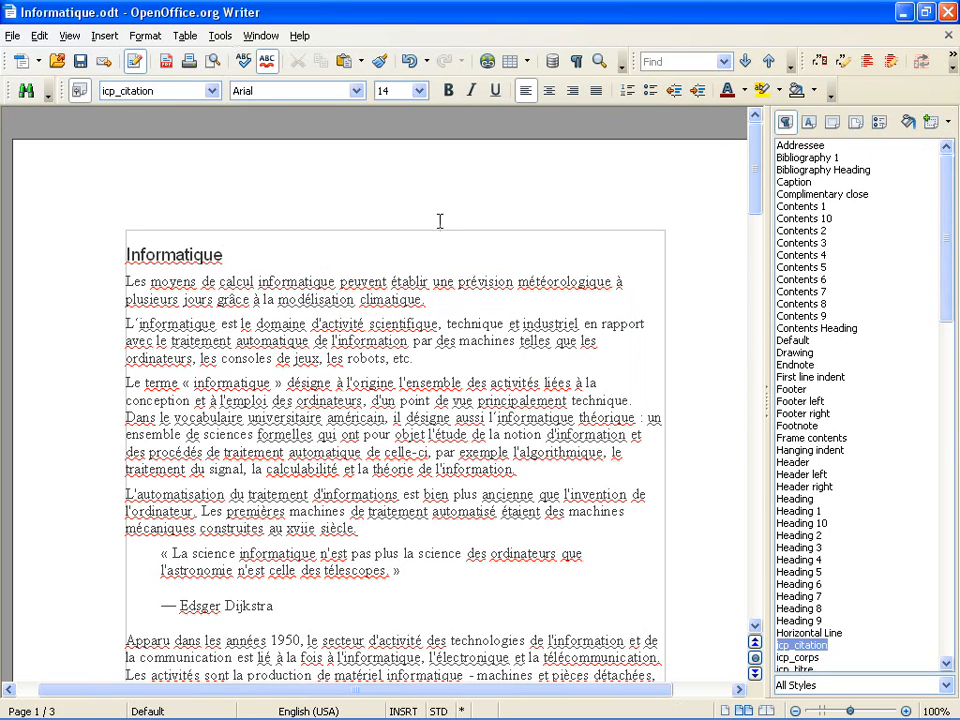
# Step: Apply the icp_titre style to the Informatique title at the start of the document
pyautogui.doubleClick(178, 254)
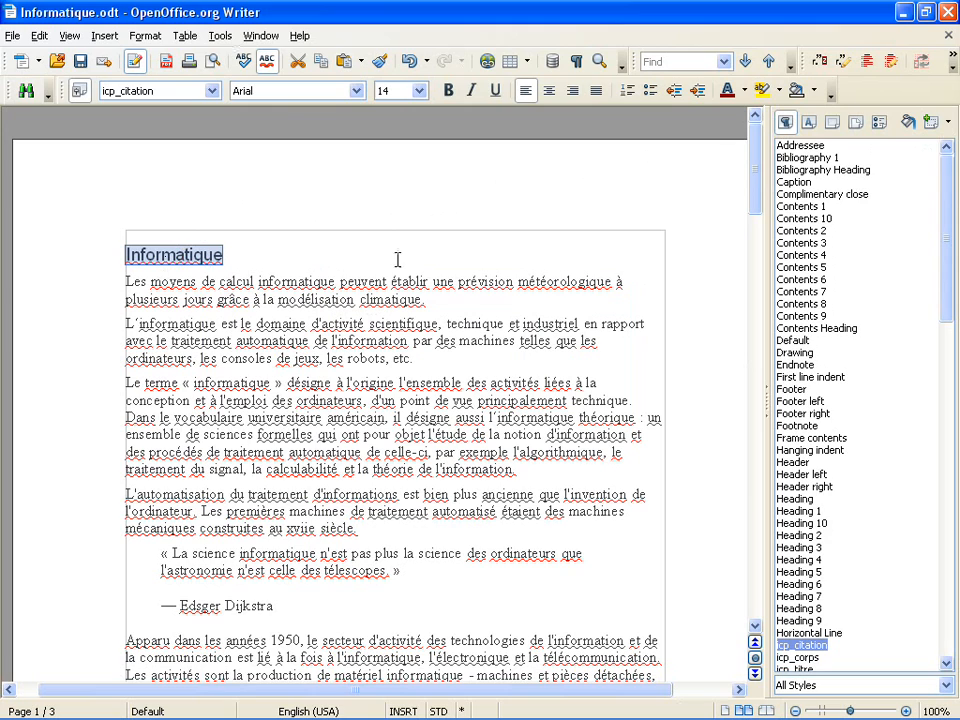
pyautogui.moveTo(950, 240); pyautogui.dragTo(947, 322)
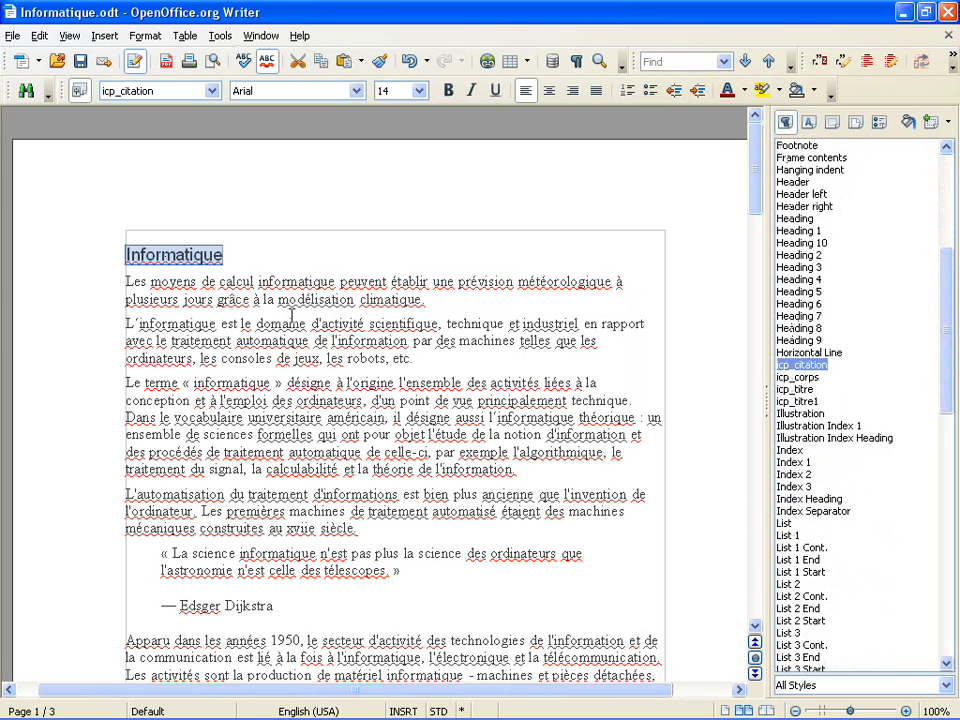
pyautogui.doubleClick(800, 389)
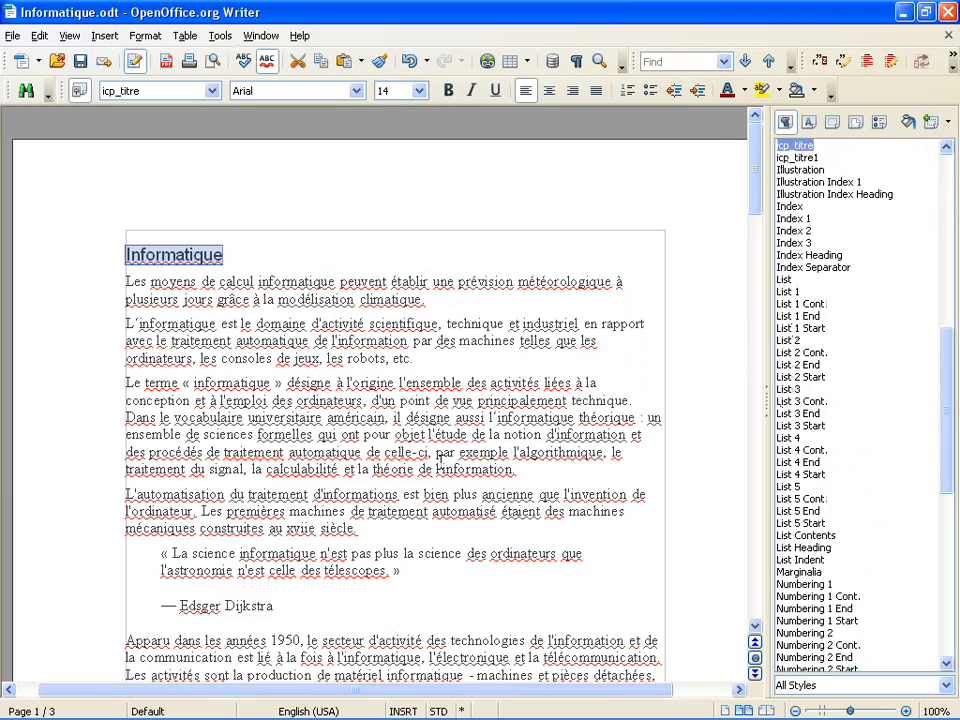
# Step: Place the cursor in the Étymologie heading and set Find & Replace to search for the Heading 1 style
pyautogui.scroll(-3, 440, 462)
pyautogui.scroll(-3, 420, 420)
pyautogui.scroll(-4, 320, 345)
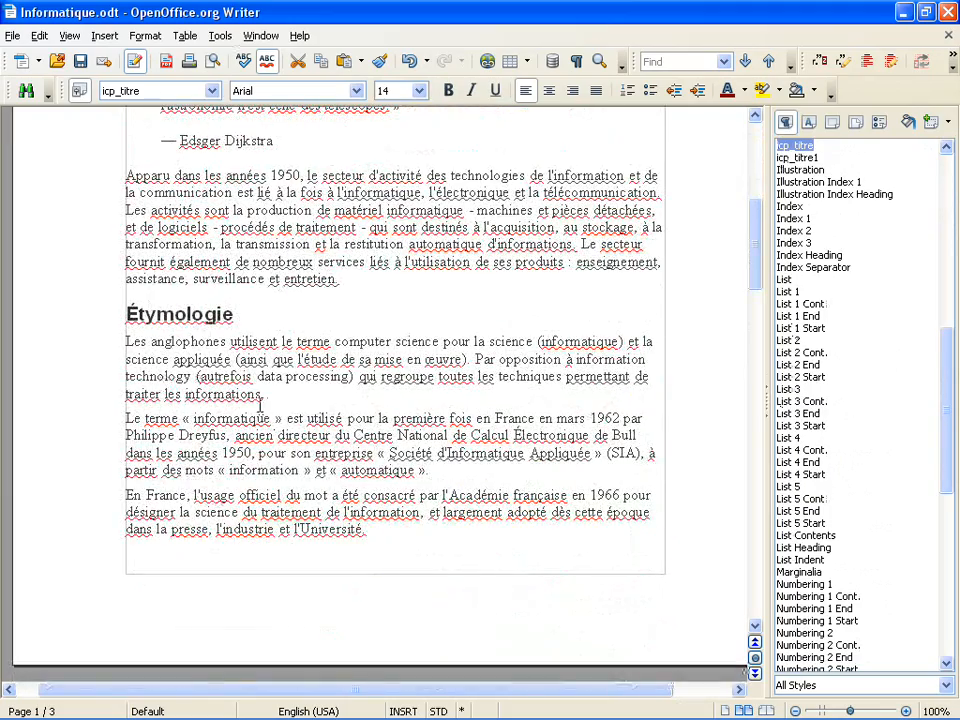
pyautogui.click(193, 305)
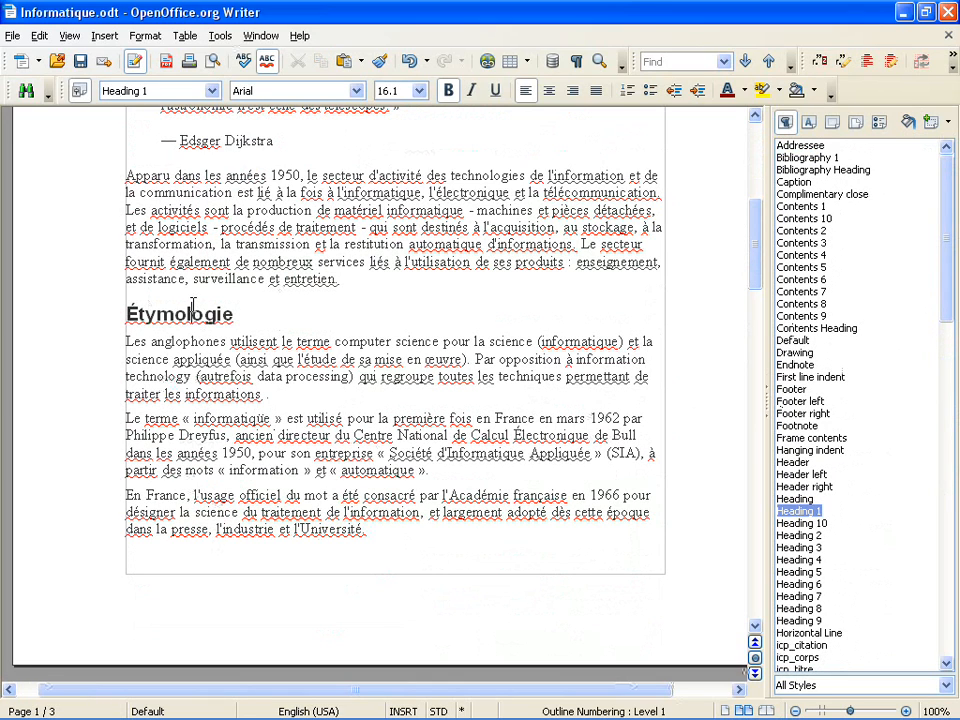
pyautogui.click(39, 35)
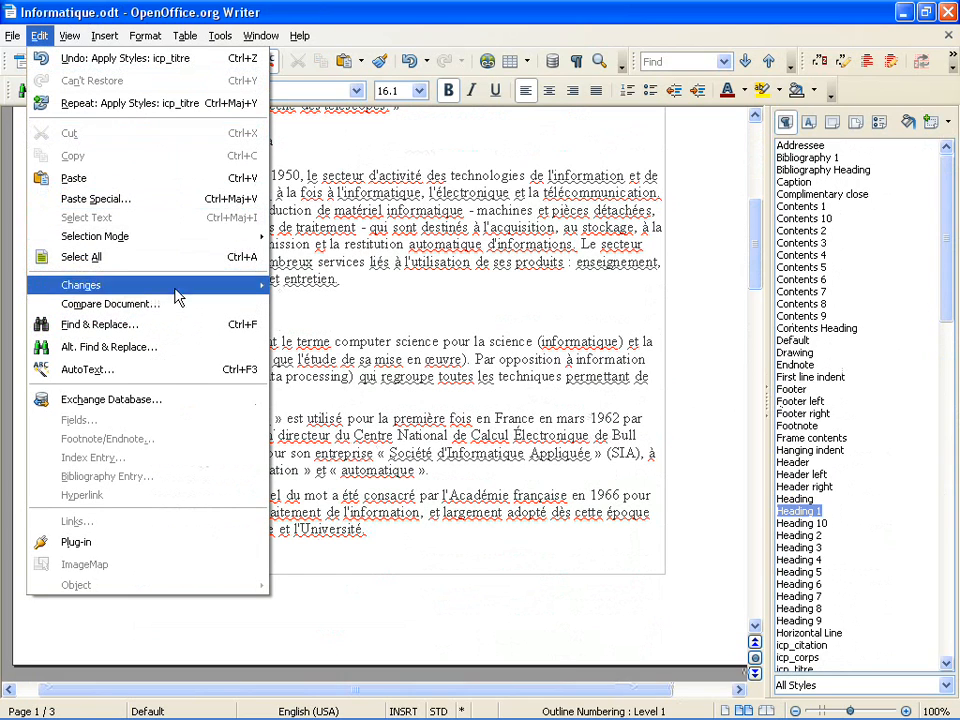
pyautogui.click(199, 324)
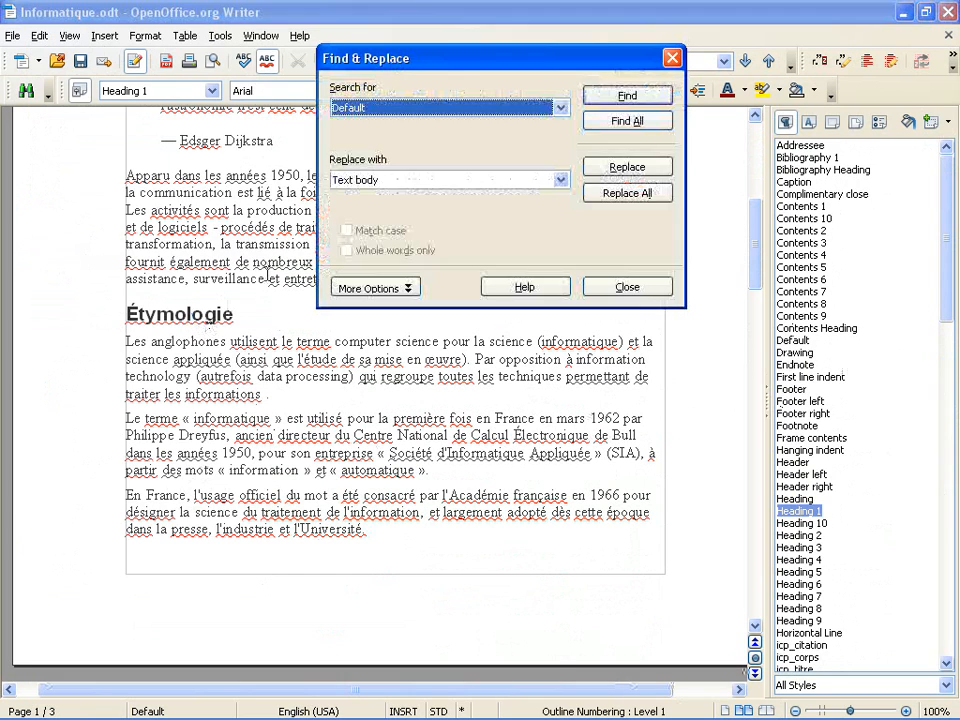
pyautogui.moveTo(443, 64); pyautogui.dragTo(438, 128)
pyautogui.click(551, 168)
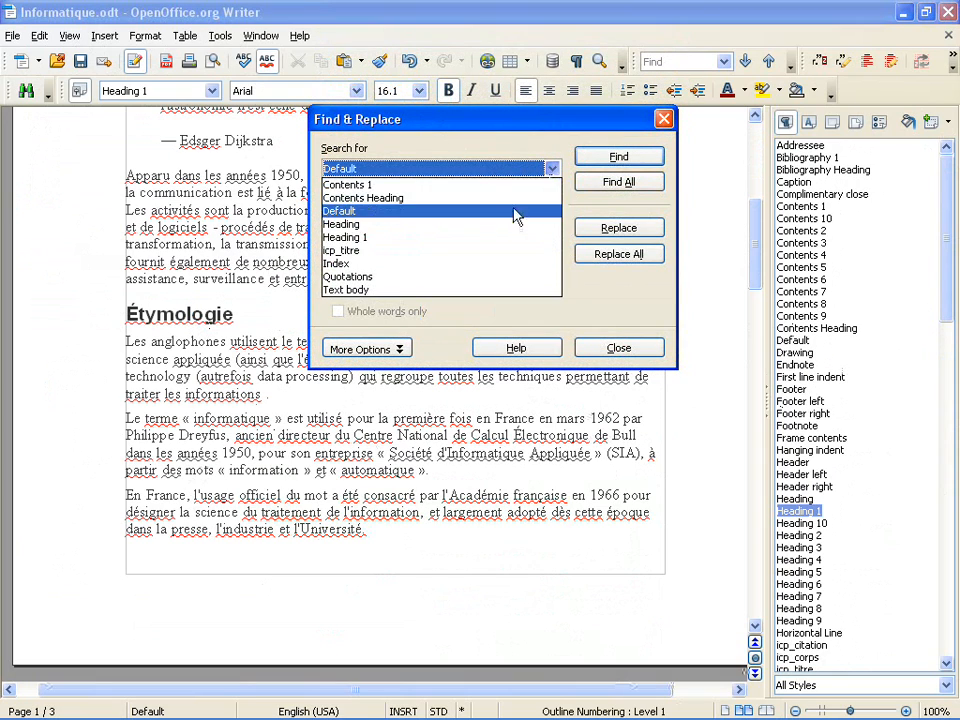
pyautogui.click(483, 244)
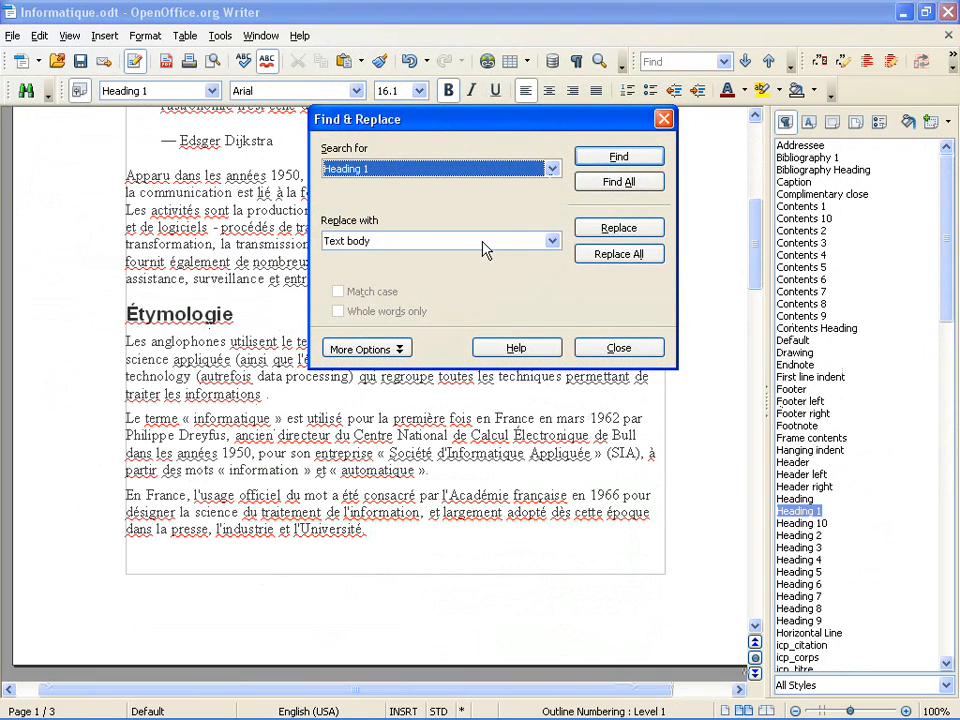
# Step: Replace all Heading 1 paragraphs with the icp_titre1 style and dismiss the confirmation
pyautogui.click(552, 241)
pyautogui.scroll(-1, 511, 313)
pyautogui.scroll(20, 511, 313)
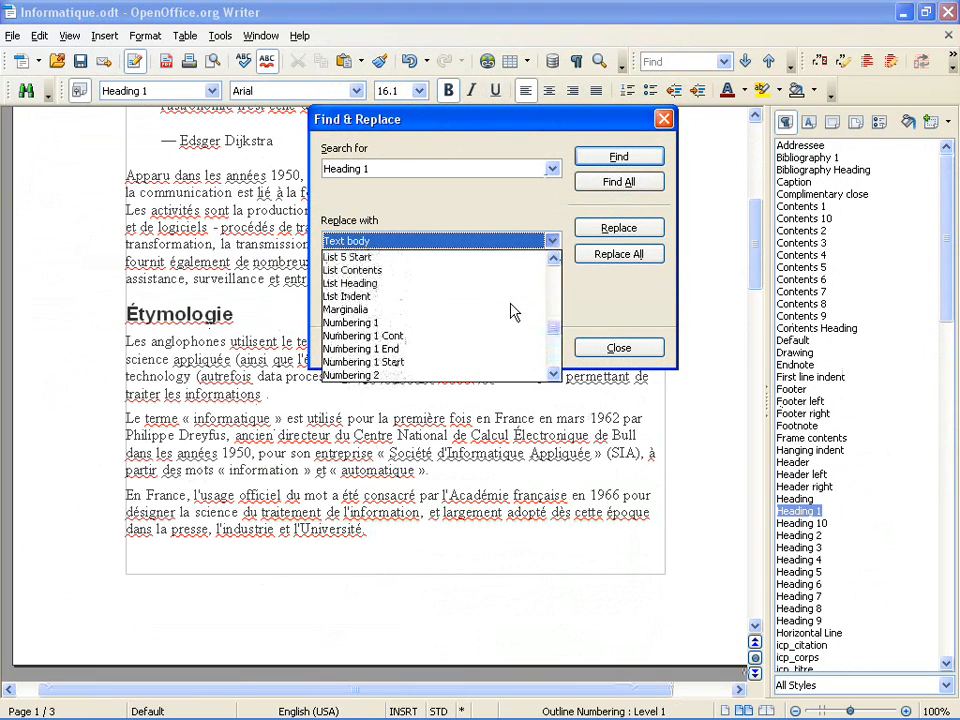
pyautogui.scroll(5, 511, 313)
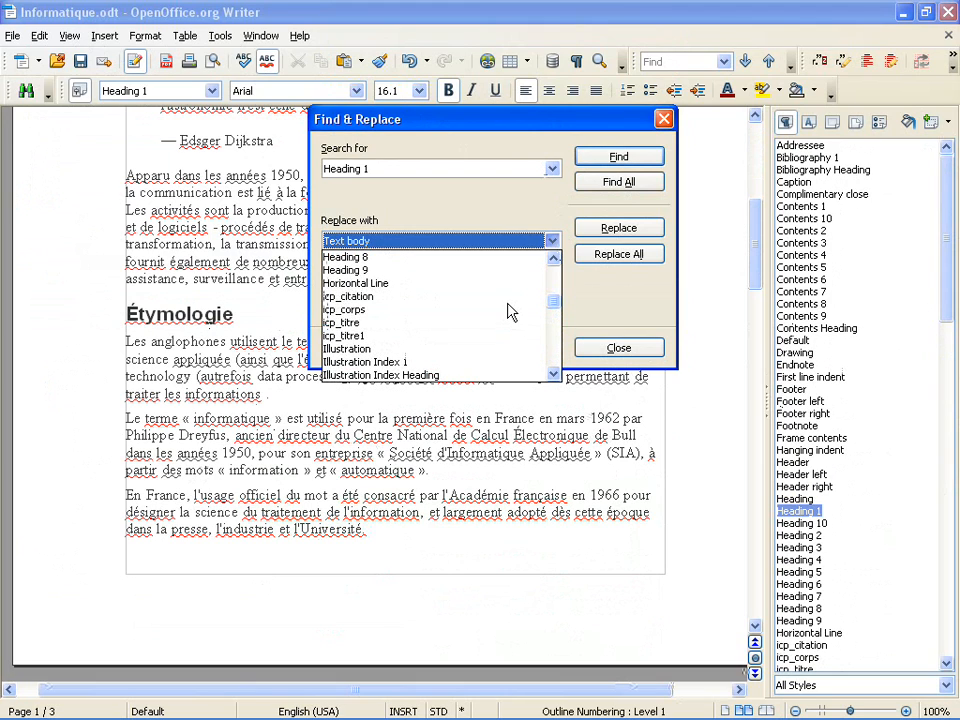
pyautogui.click(493, 336)
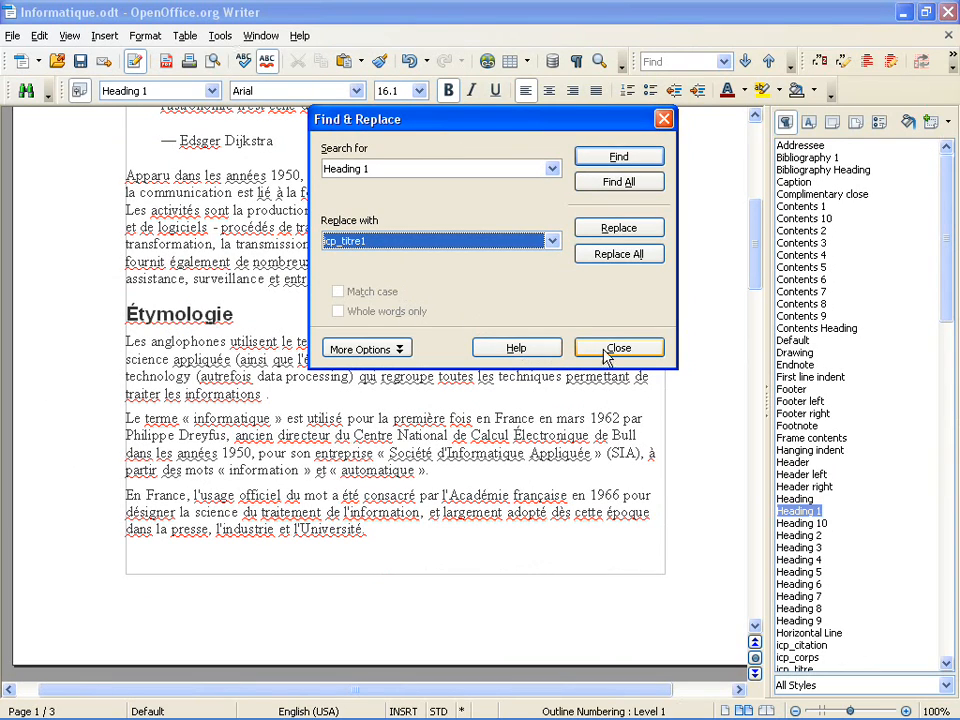
pyautogui.click(612, 257)
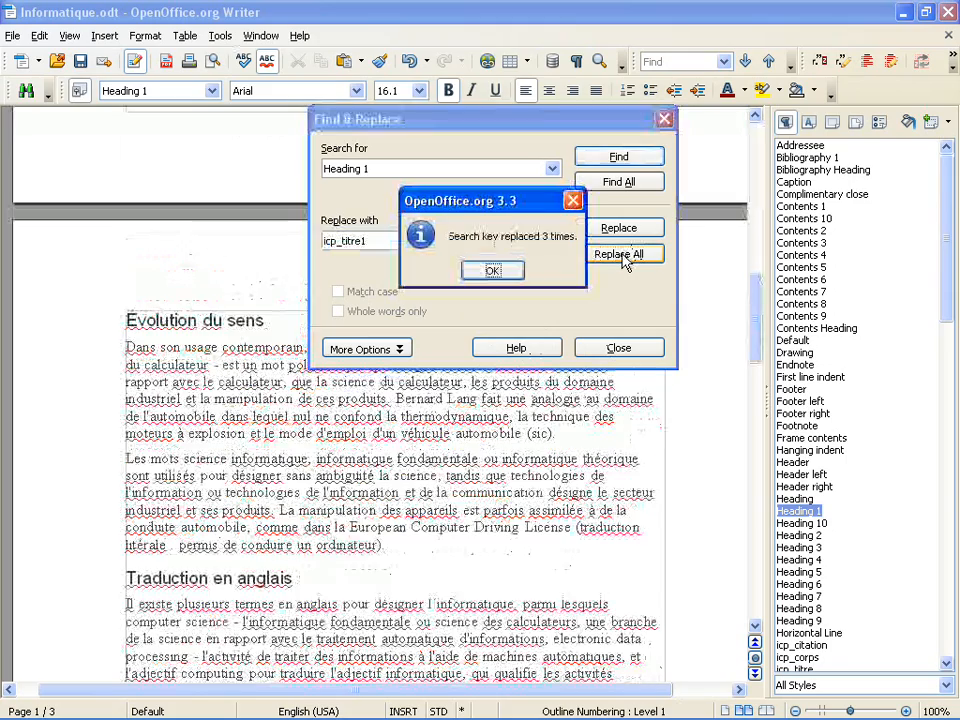
pyautogui.click(503, 271)
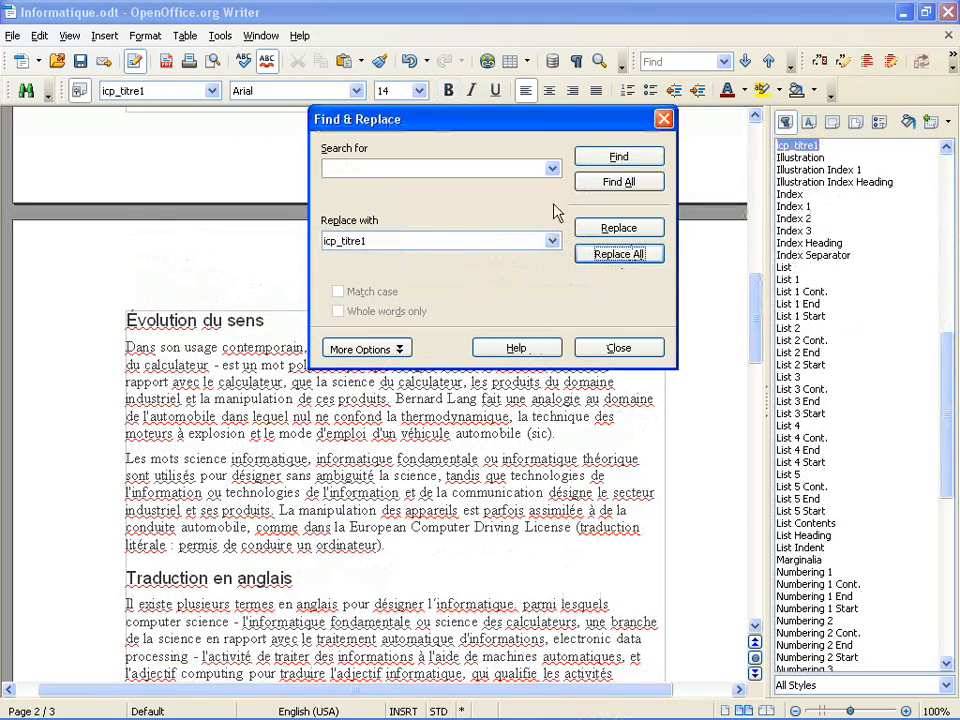
# Step: Replace all paragraphs in the Quotations style with the icp_citation style
pyautogui.click(552, 170)
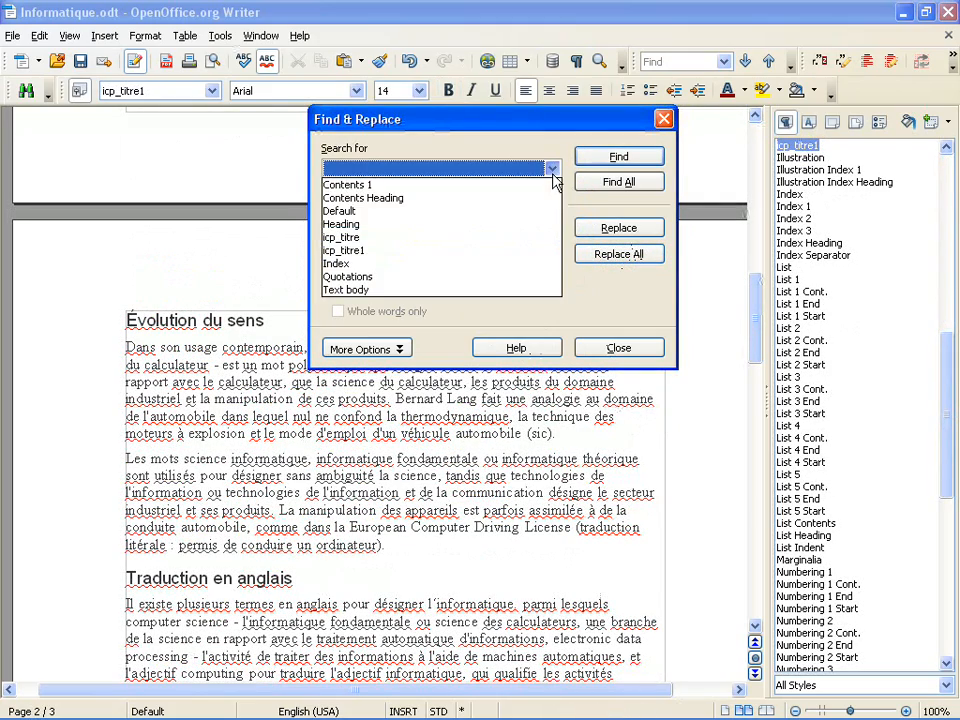
pyautogui.click(487, 277)
pyautogui.click(552, 241)
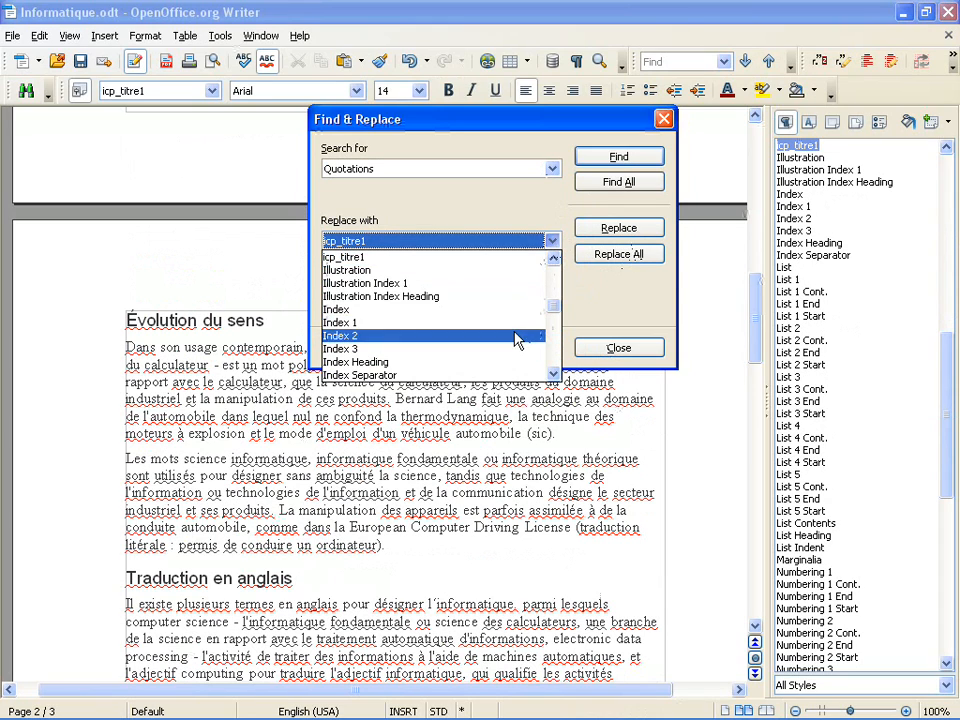
pyautogui.scroll(4, 514, 334)
pyautogui.scroll(-2, 514, 336)
pyautogui.click(480, 296)
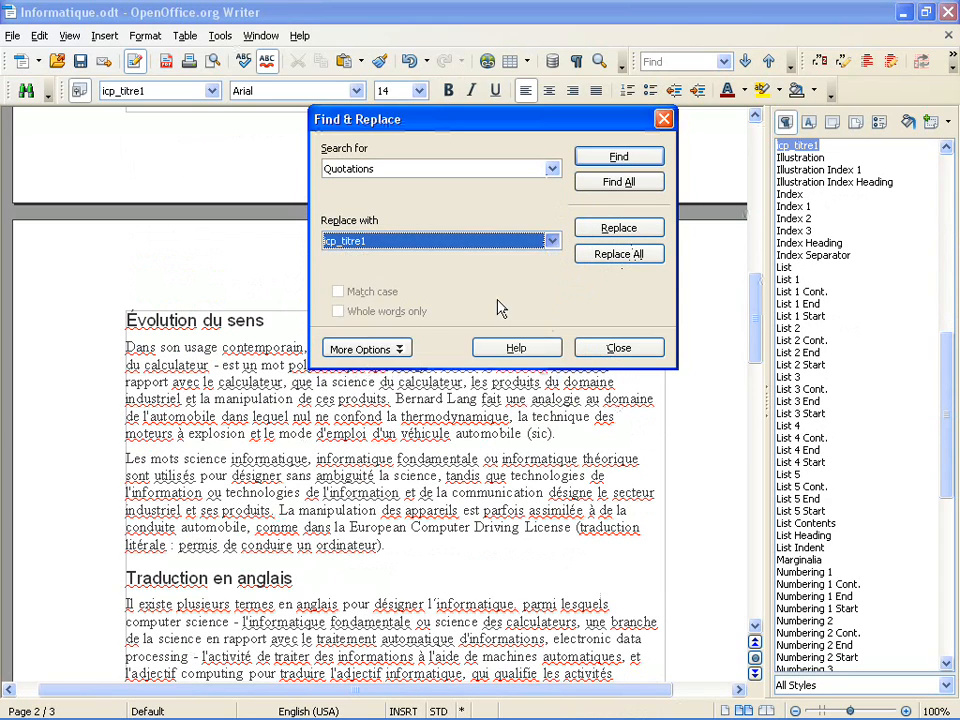
pyautogui.click(635, 254)
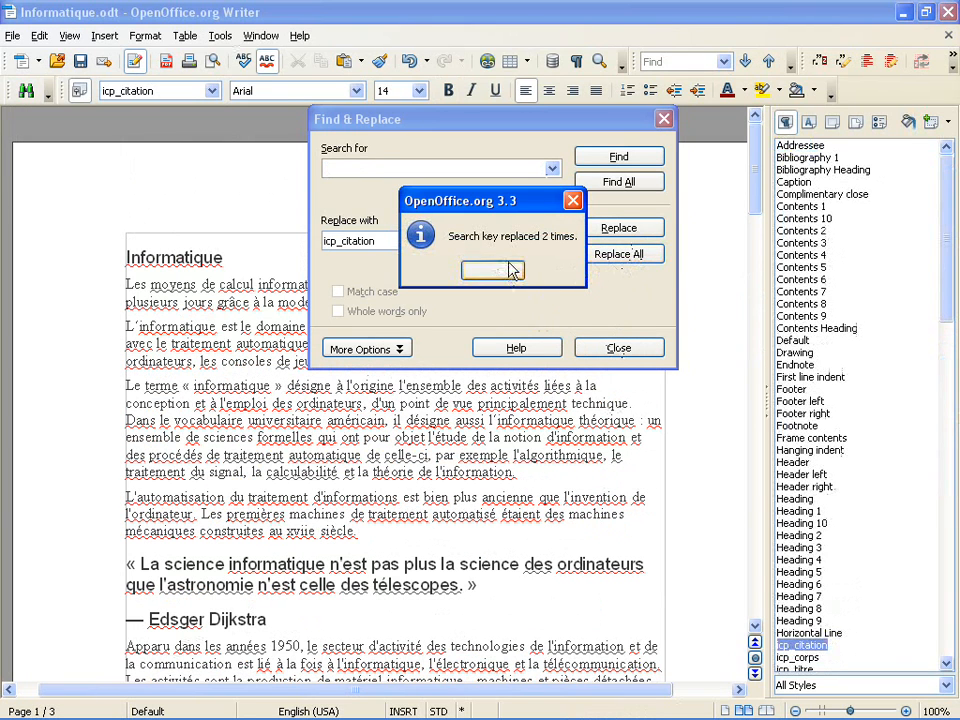
pyautogui.click(493, 270)
# Step: Replace all Text body paragraphs with the icp_corps style and close Find & Replace
pyautogui.click(552, 168)
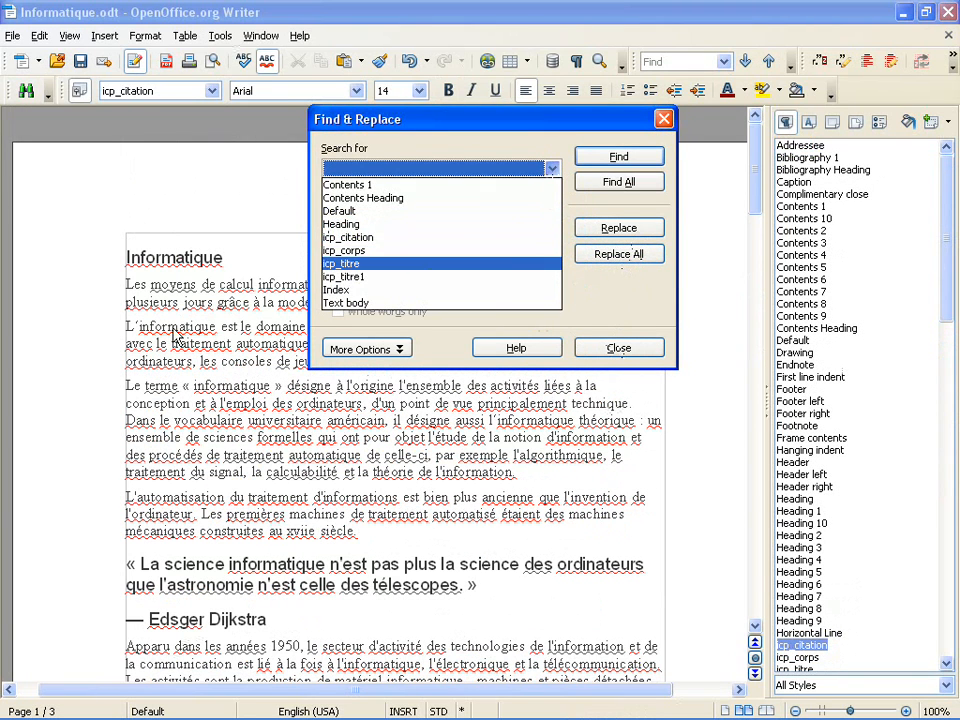
pyautogui.click(514, 263)
pyautogui.click(170, 326)
pyautogui.click(551, 168)
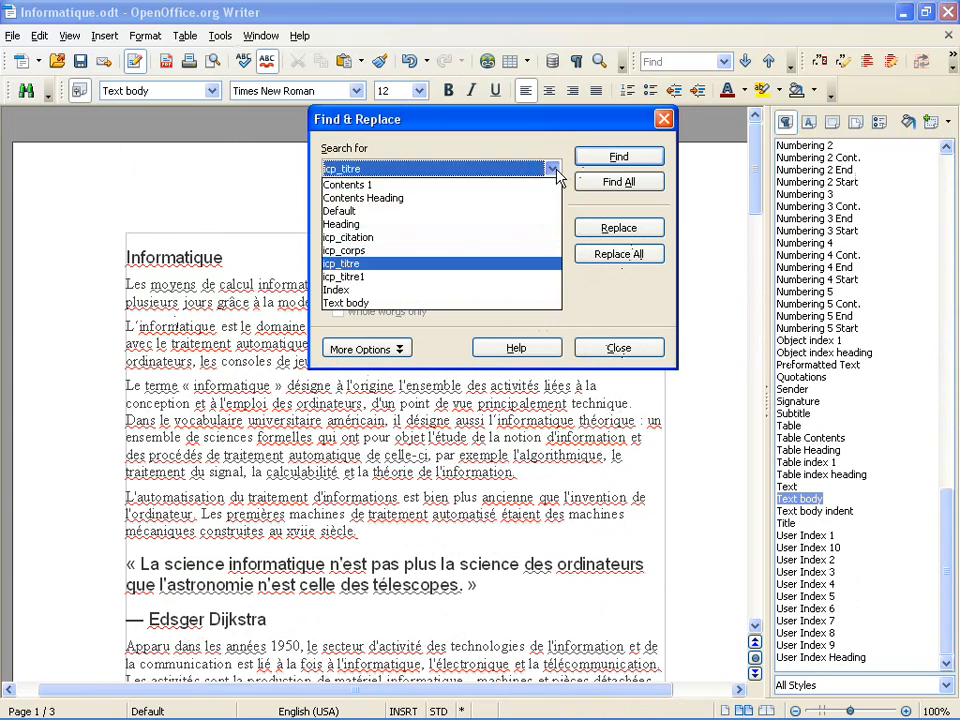
pyautogui.click(484, 308)
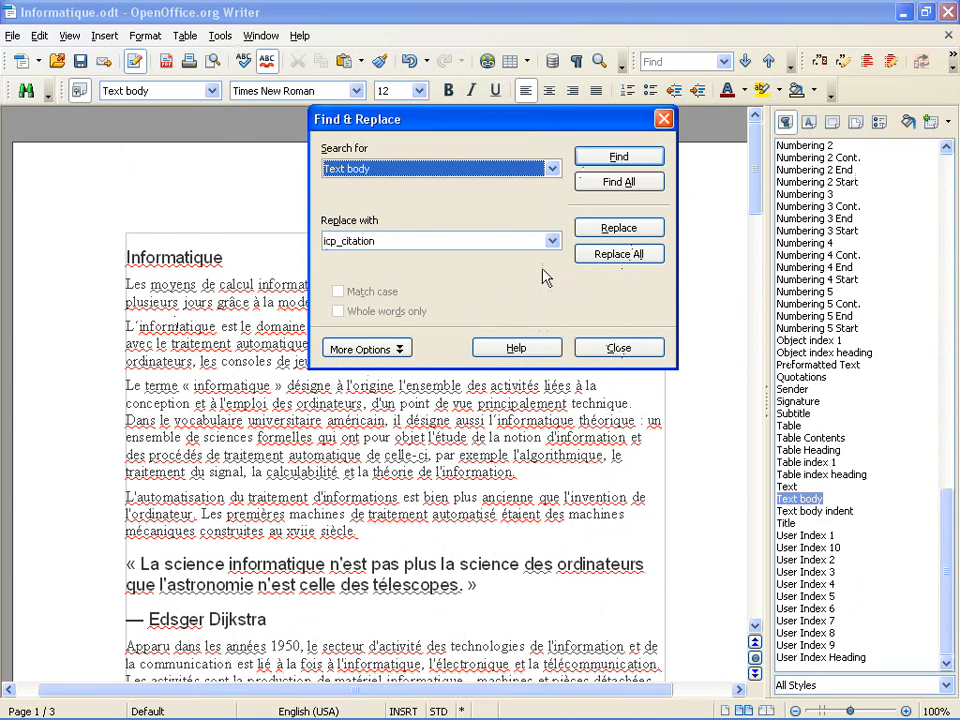
pyautogui.click(552, 241)
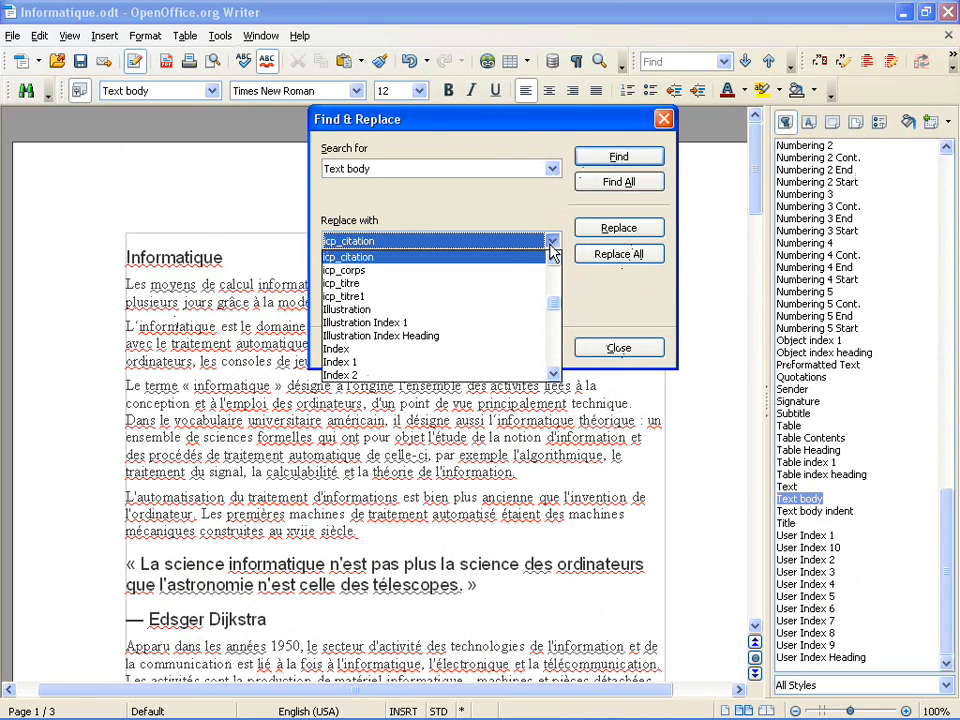
pyautogui.click(470, 271)
pyautogui.click(640, 268)
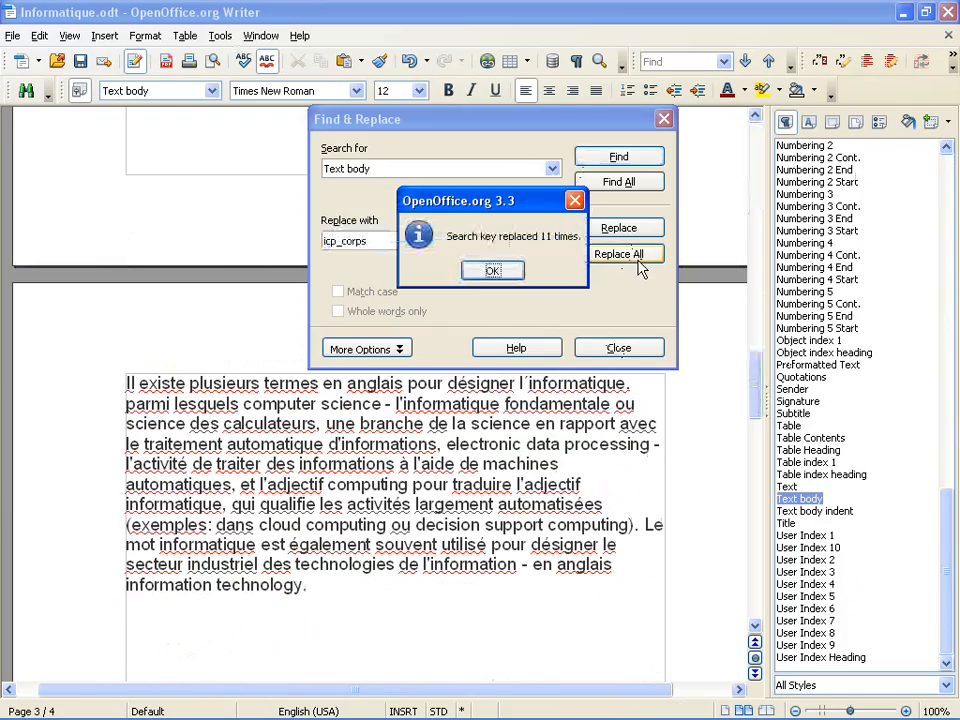
pyautogui.click(510, 272)
pyautogui.click(618, 348)
# Step: Place the cursor in the Informatique title and open the organizer settings of its icp_titre style for modification
pyautogui.scroll(20, 548, 355)
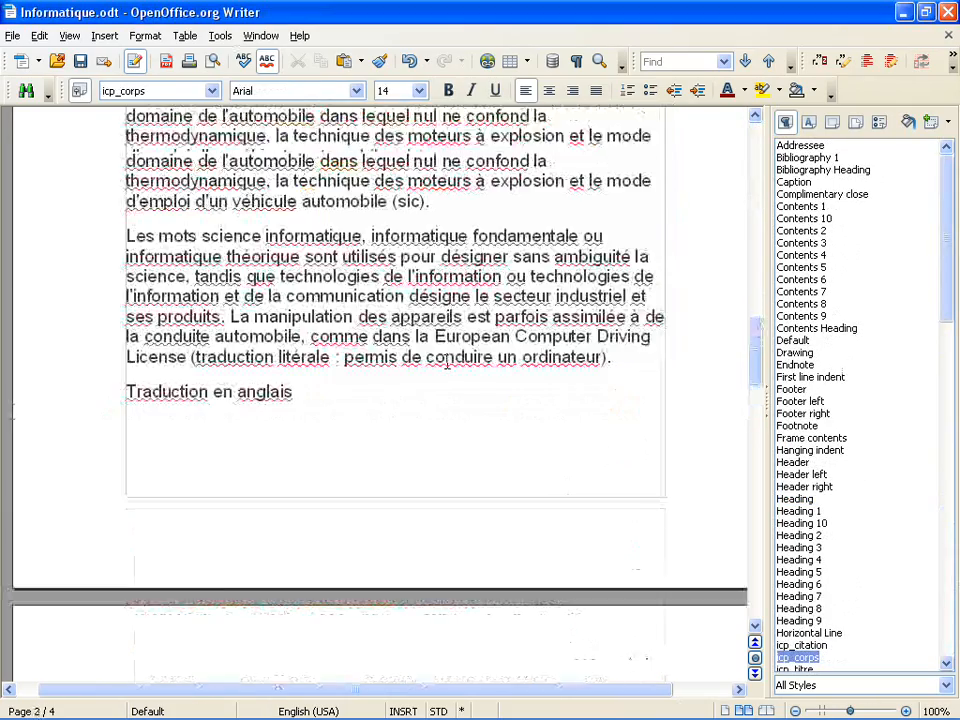
pyautogui.scroll(5, 447, 362)
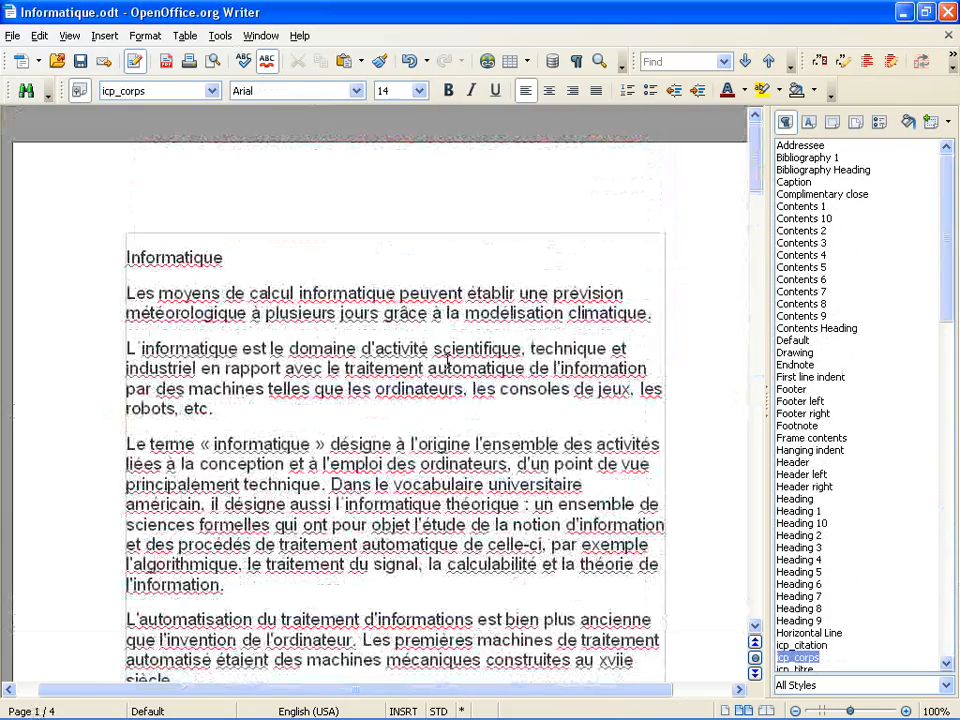
pyautogui.doubleClick(204, 293)
pyautogui.click(266, 293)
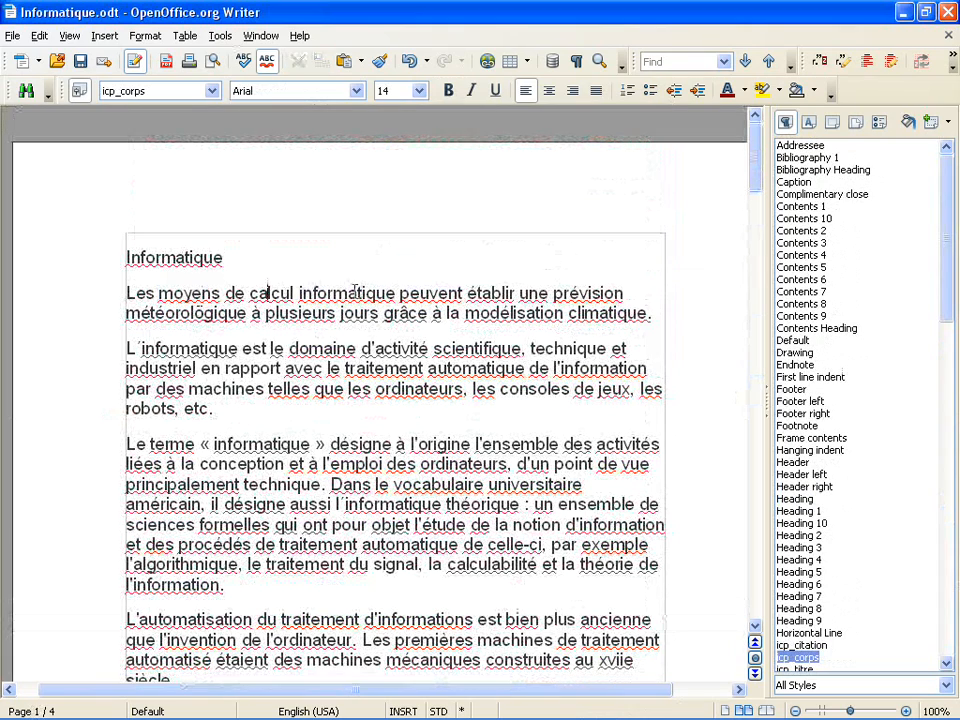
pyautogui.click(178, 257)
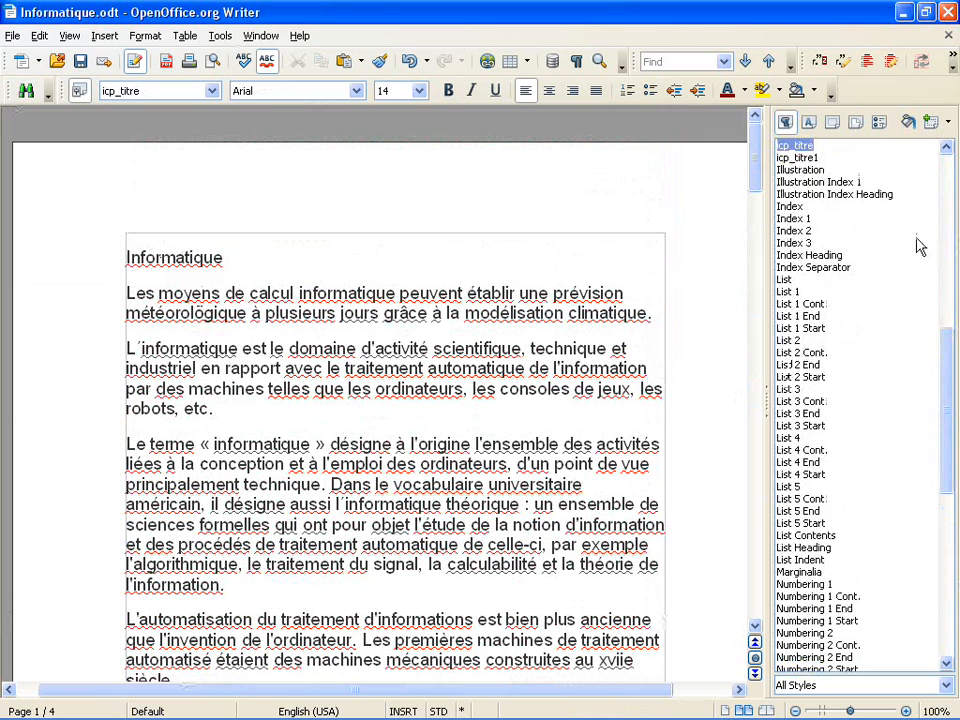
pyautogui.moveTo(948, 345); pyautogui.dragTo(946, 300)
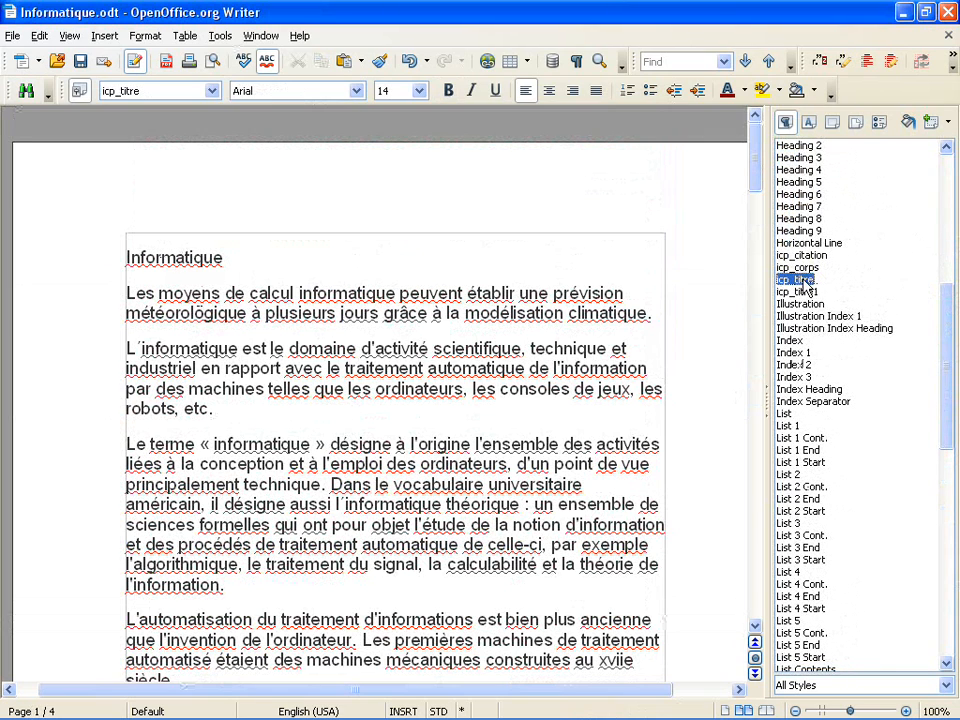
pyautogui.rightClick(805, 283)
pyautogui.click(831, 304)
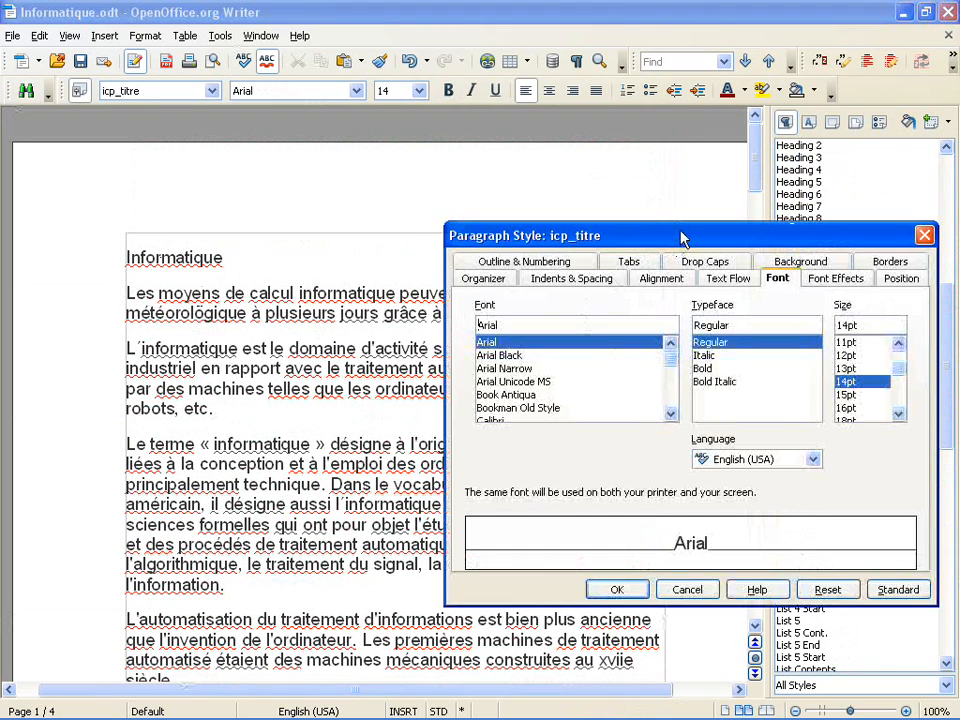
pyautogui.moveTo(683, 238); pyautogui.dragTo(618, 245)
pyautogui.click(418, 287)
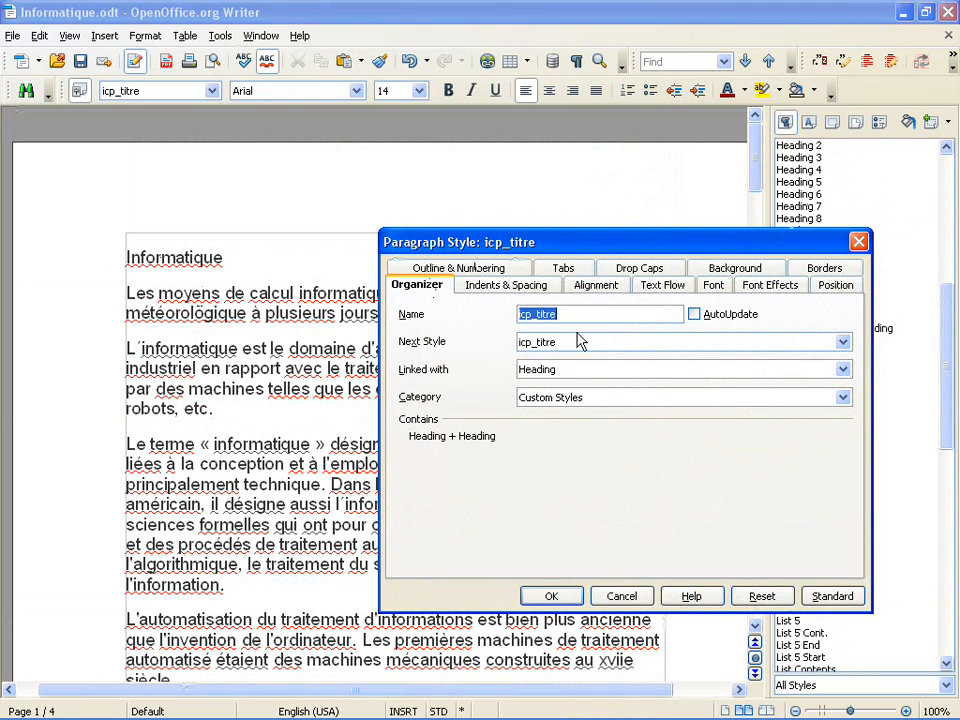
pyautogui.click(565, 371)
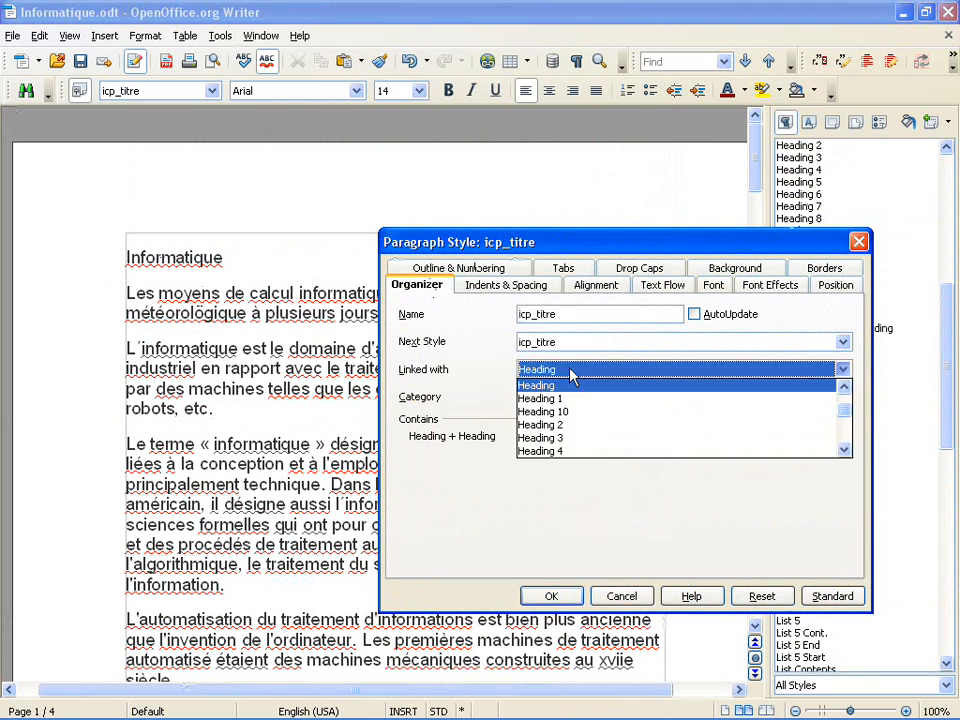
pyautogui.scroll(8, 585, 394)
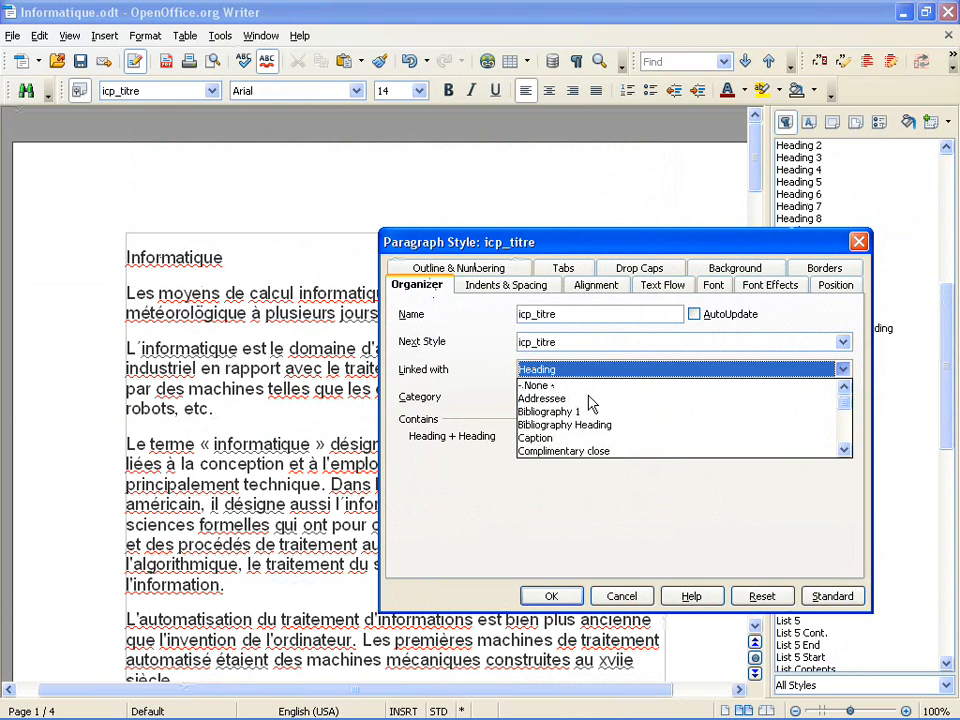
pyautogui.click(588, 388)
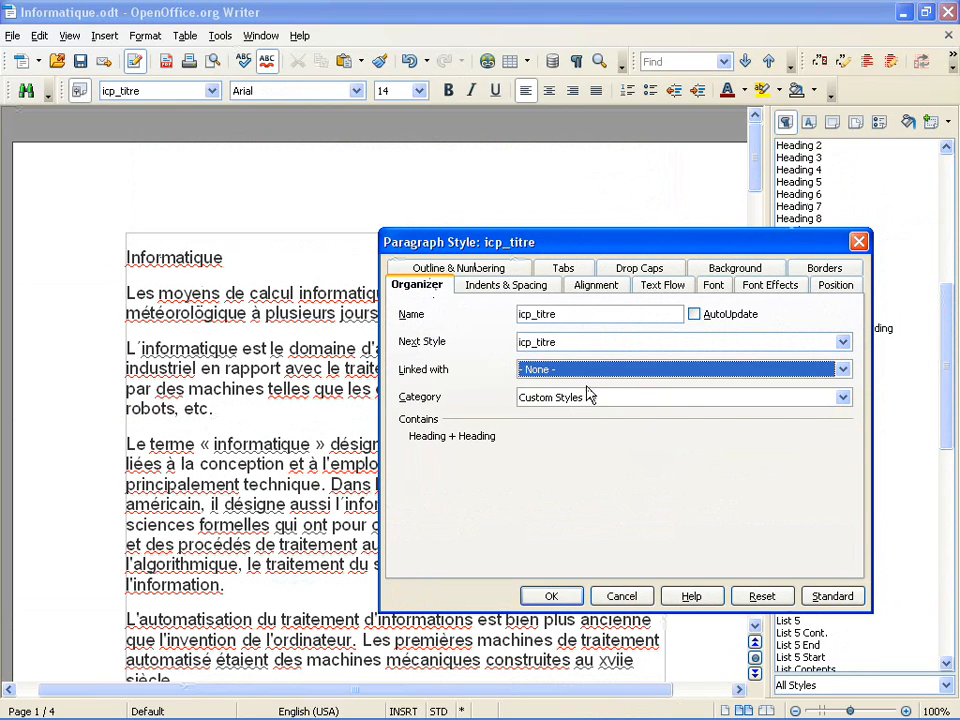
pyautogui.click(607, 371)
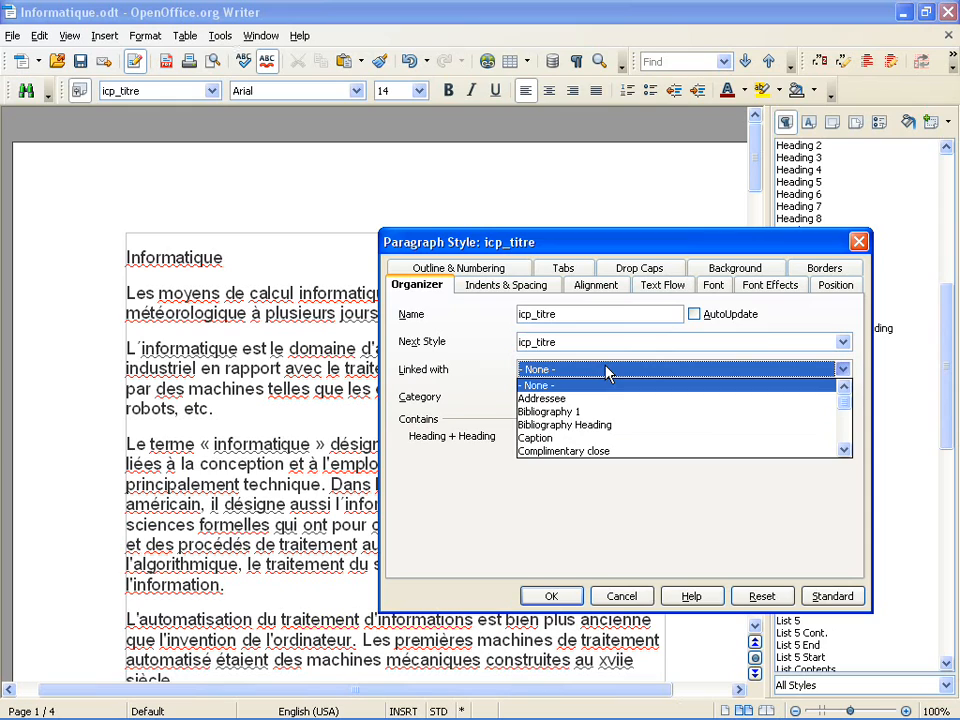
pyautogui.click(607, 372)
pyautogui.click(608, 373)
pyautogui.scroll(-7, 681, 396)
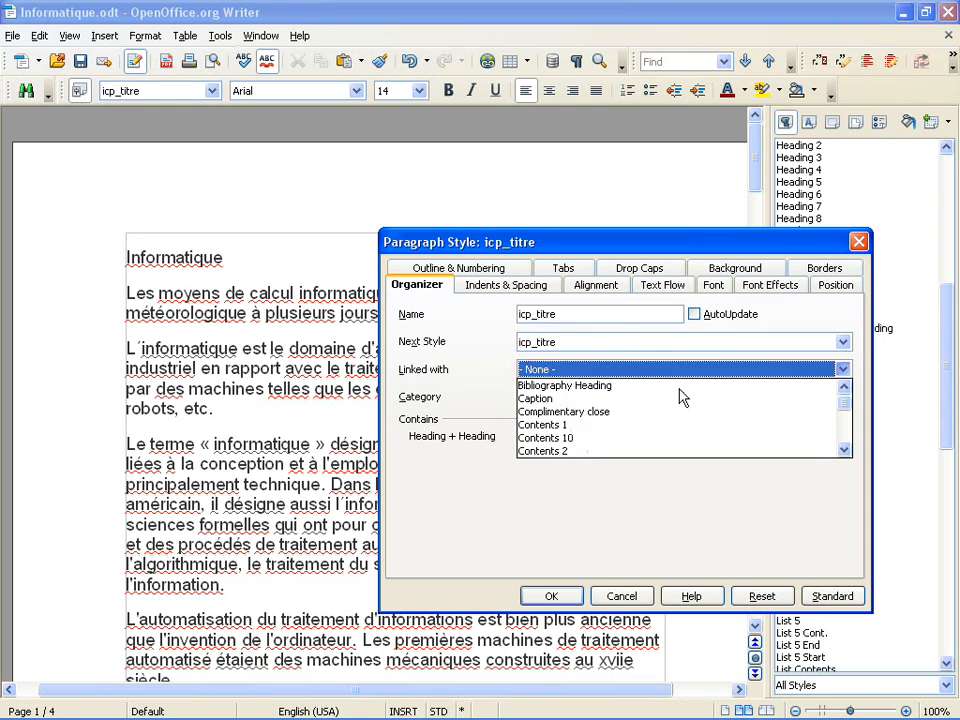
pyautogui.scroll(-4, 677, 398)
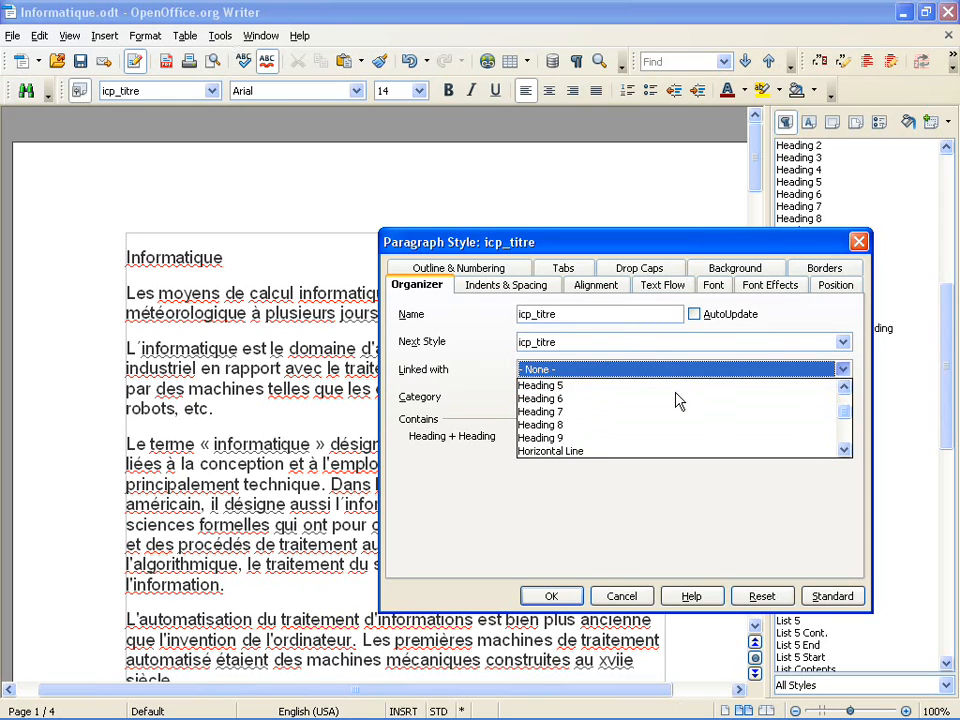
pyautogui.scroll(2, 677, 398)
pyautogui.click(648, 389)
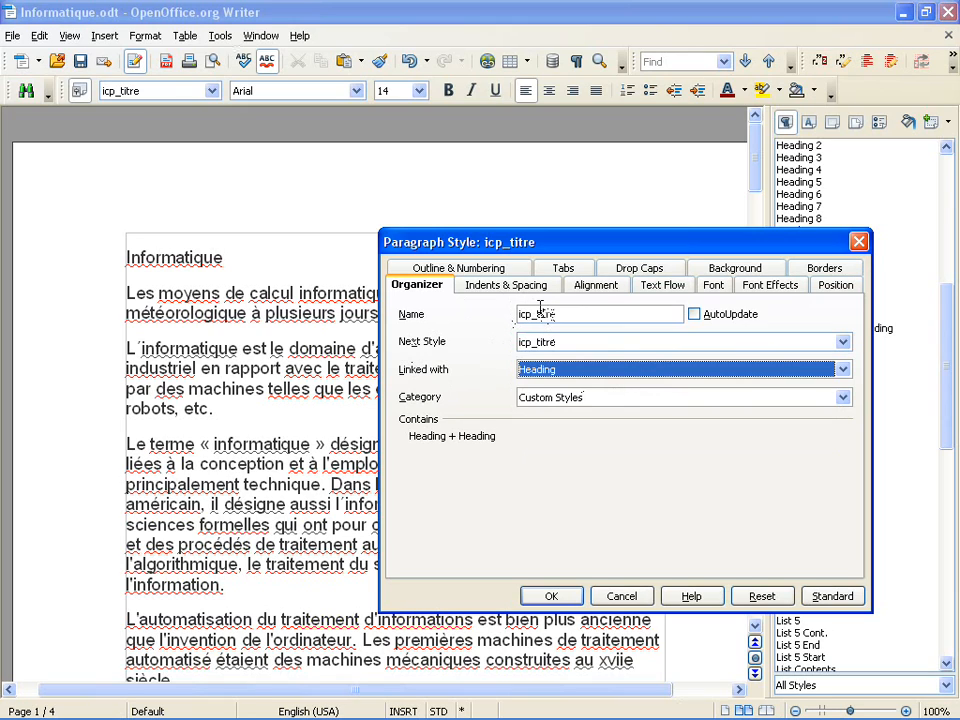
# Step: Set the icp_titre style's linked style to None and its next style to icp_corps
pyautogui.click(607, 366)
pyautogui.moveTo(842, 407); pyautogui.dragTo(842, 400)
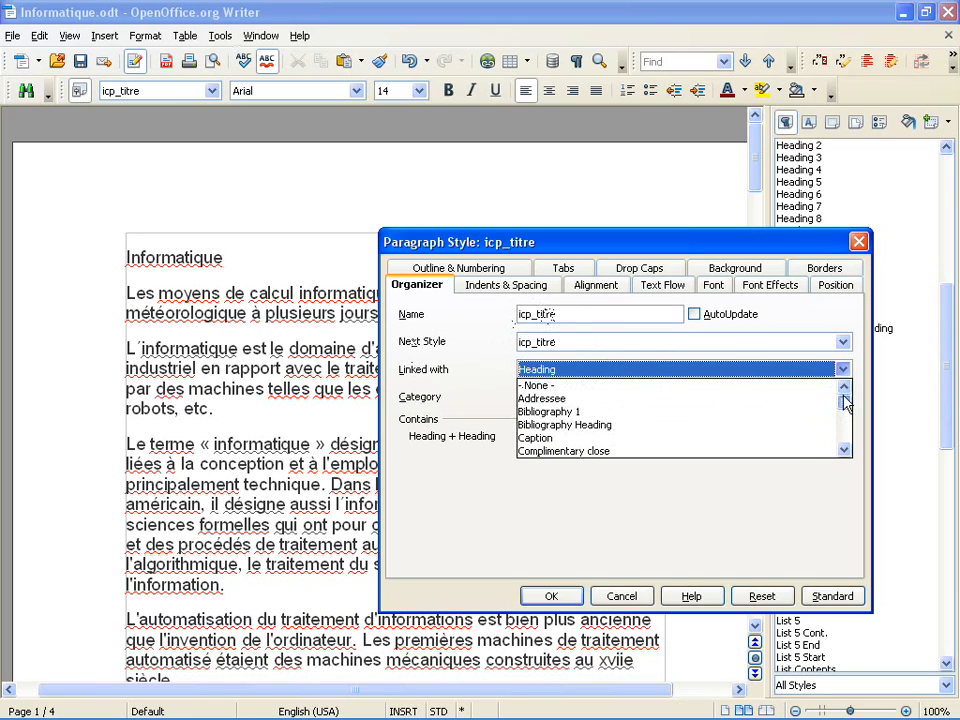
pyautogui.click(709, 387)
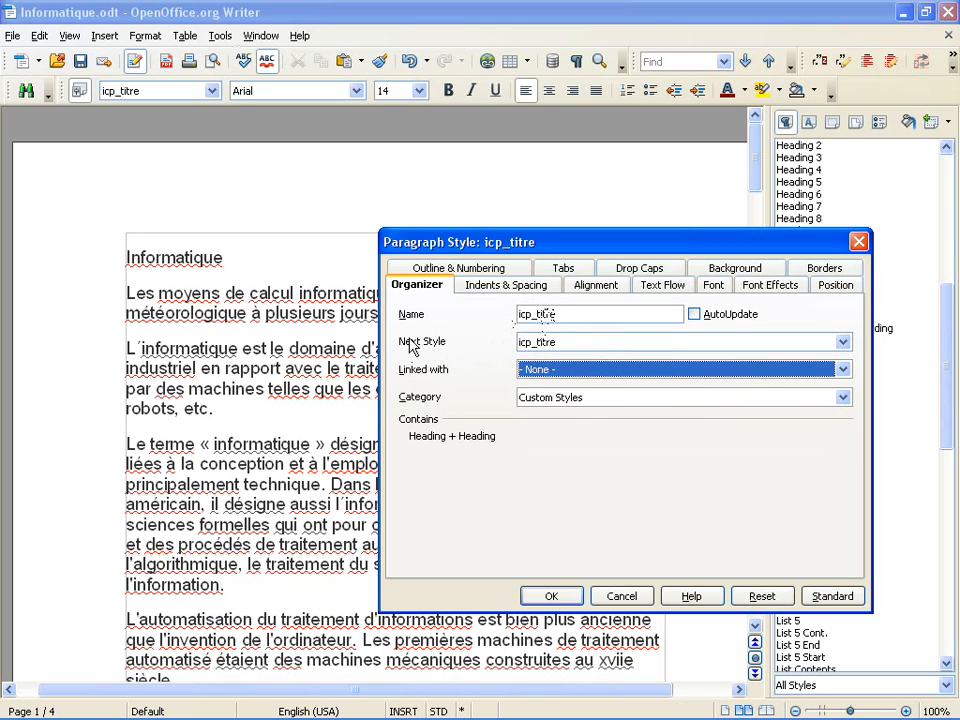
pyautogui.click(590, 348)
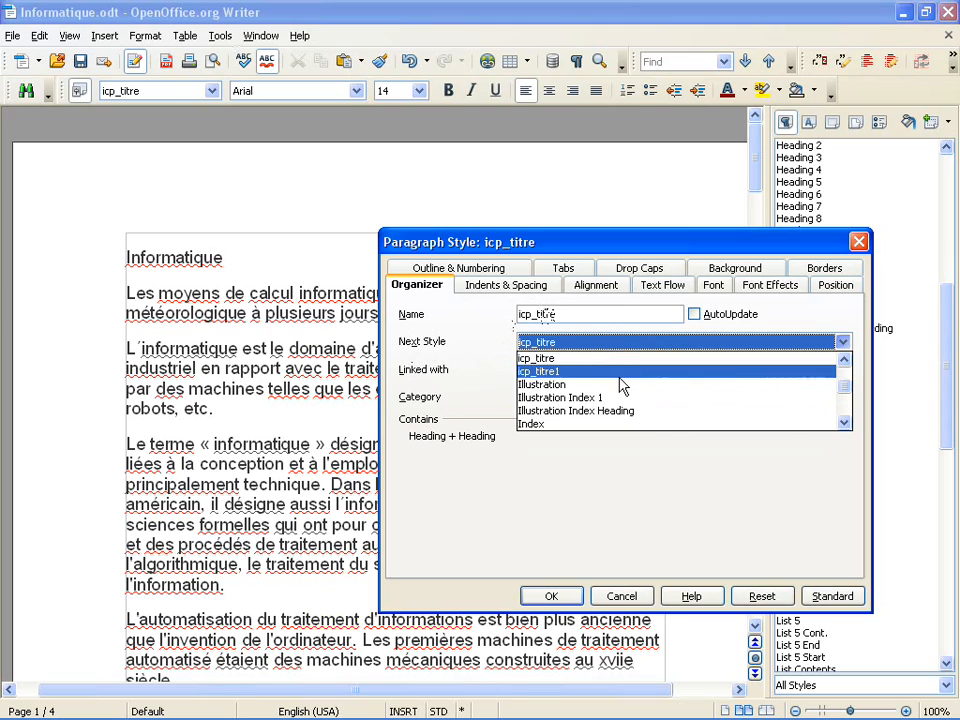
pyautogui.scroll(1, 619, 384)
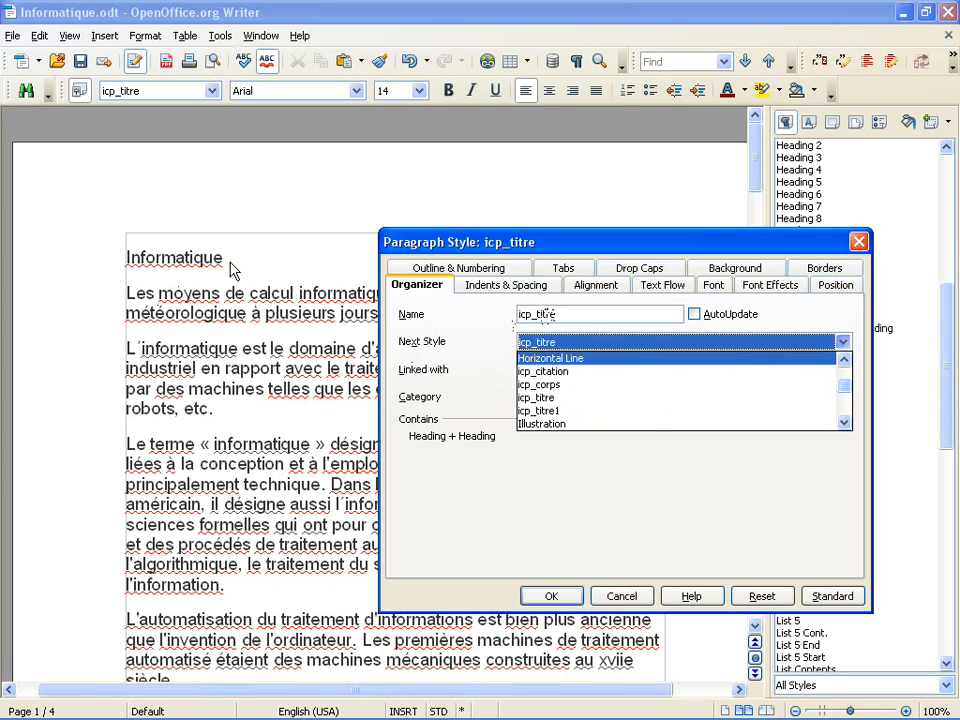
pyautogui.click(569, 387)
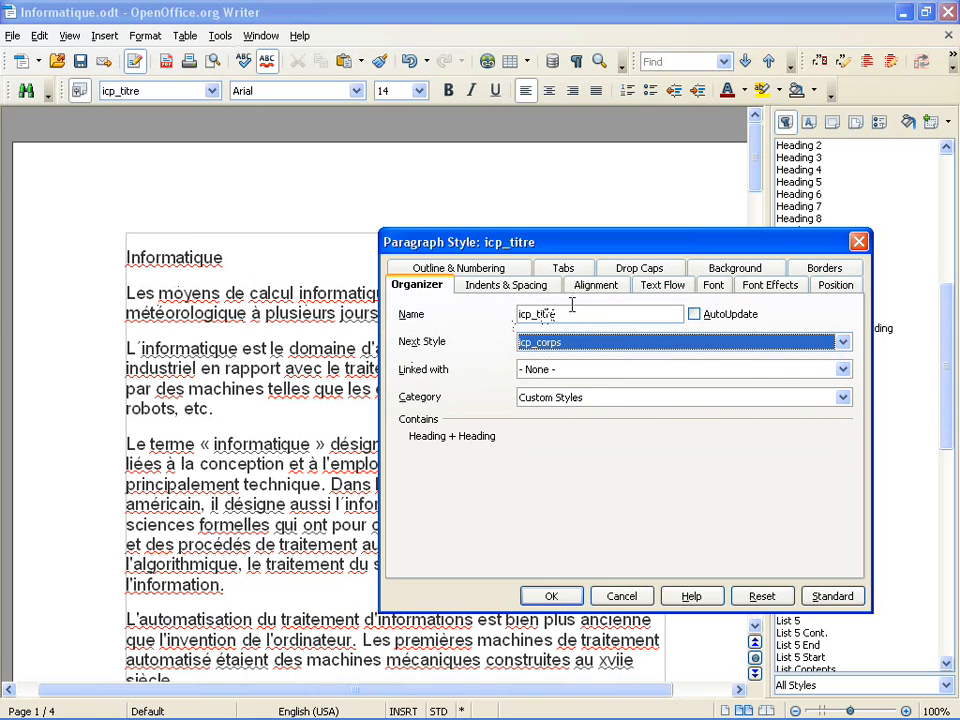
# Step: Set the icp_titre style to centered alignment with an 18 pt font size and apply the changes
pyautogui.click(540, 289)
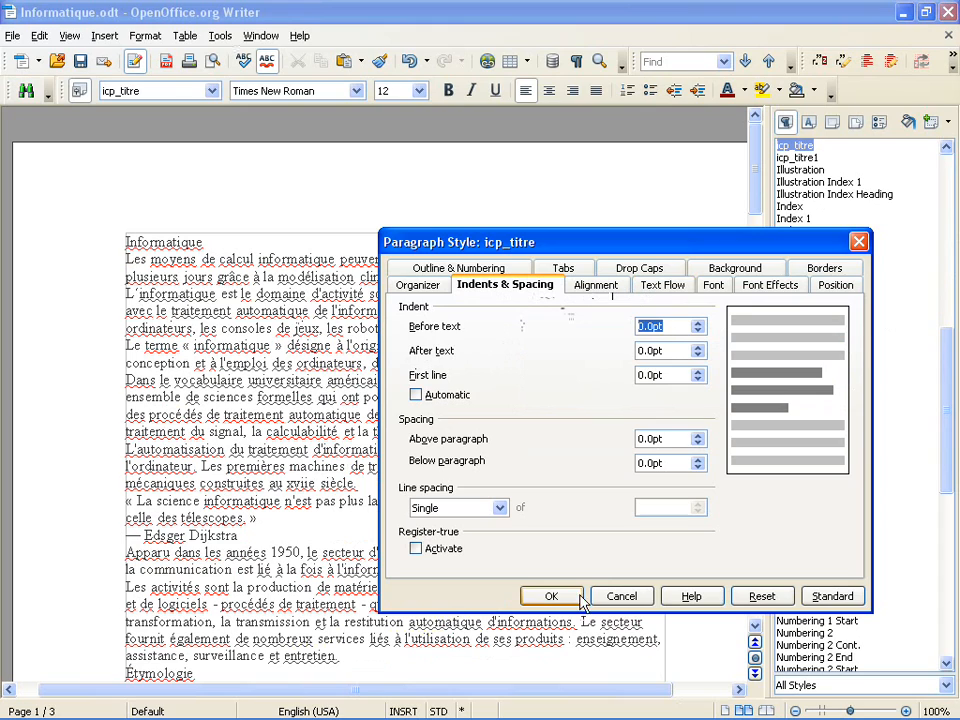
pyautogui.click(605, 285)
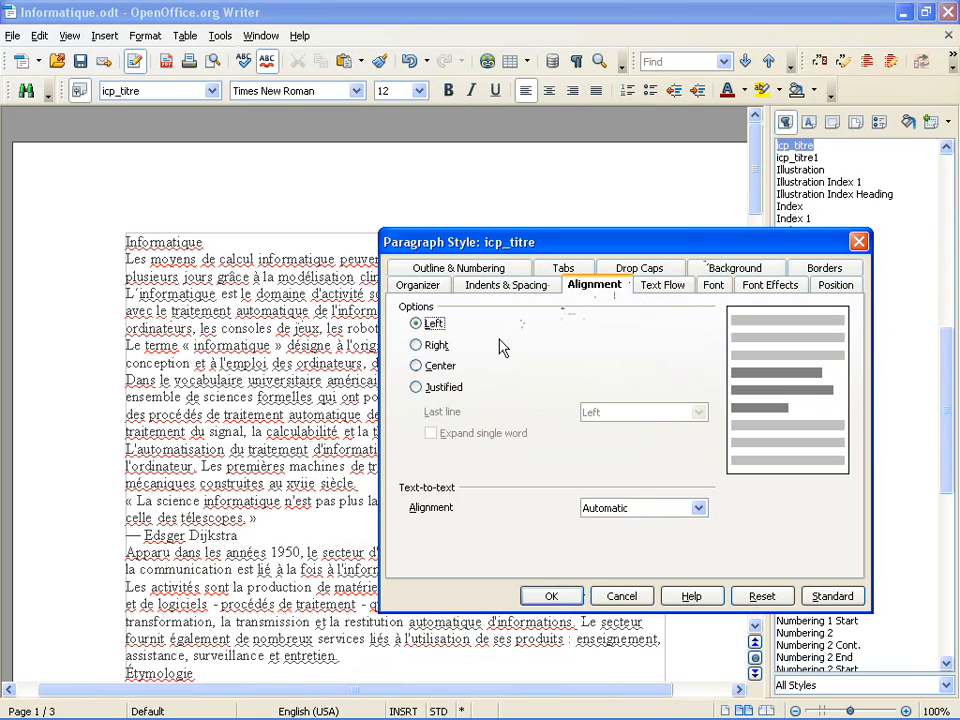
pyautogui.click(440, 367)
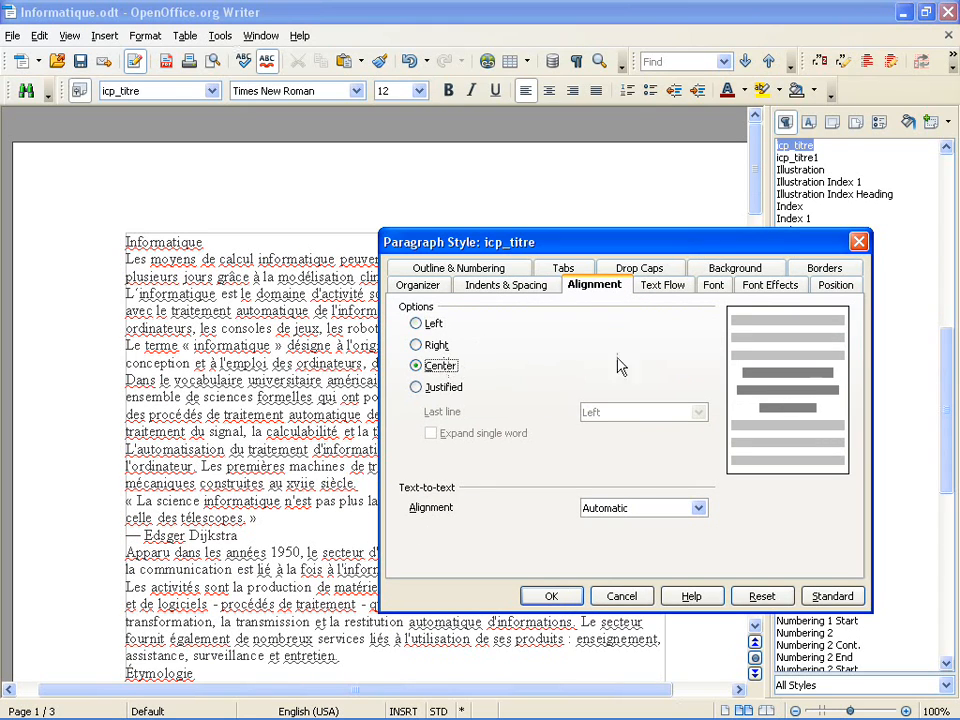
pyautogui.click(710, 288)
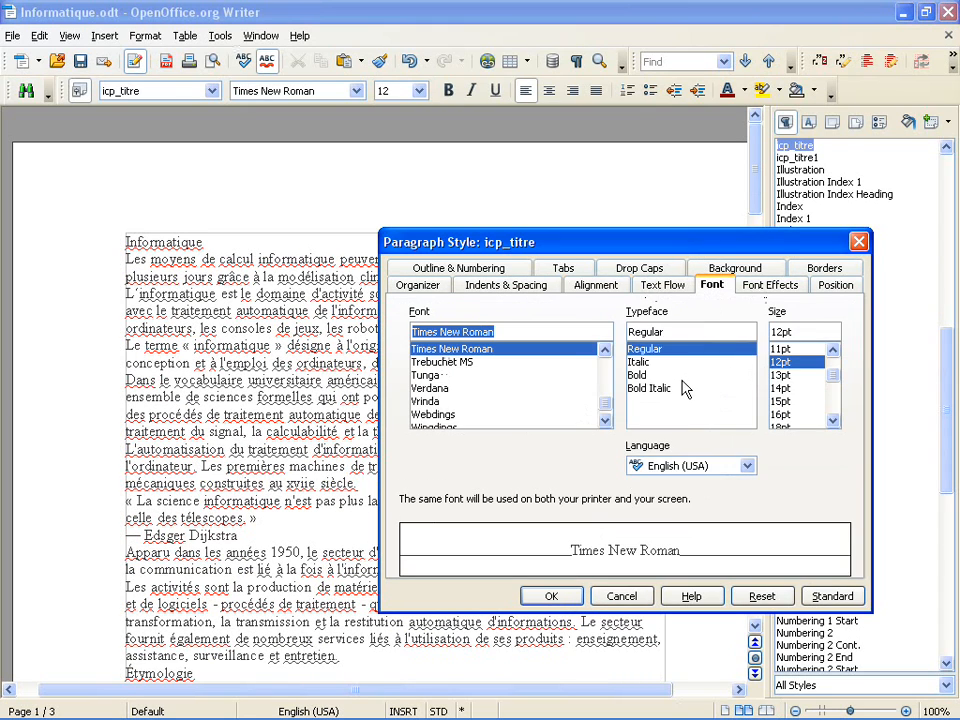
pyautogui.click(797, 415)
pyautogui.click(790, 427)
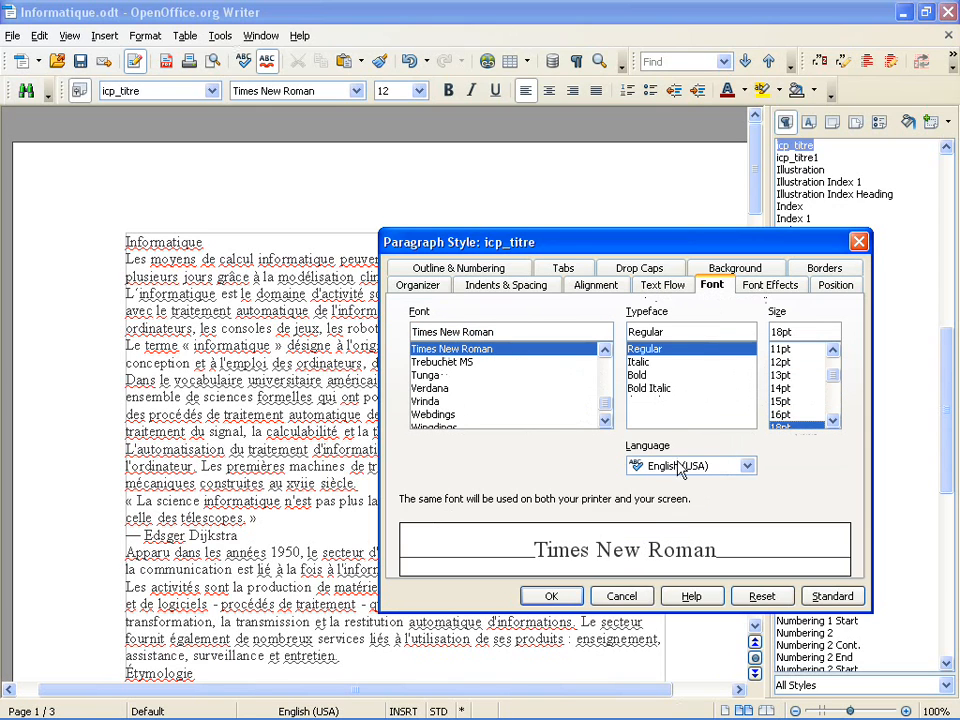
pyautogui.click(578, 598)
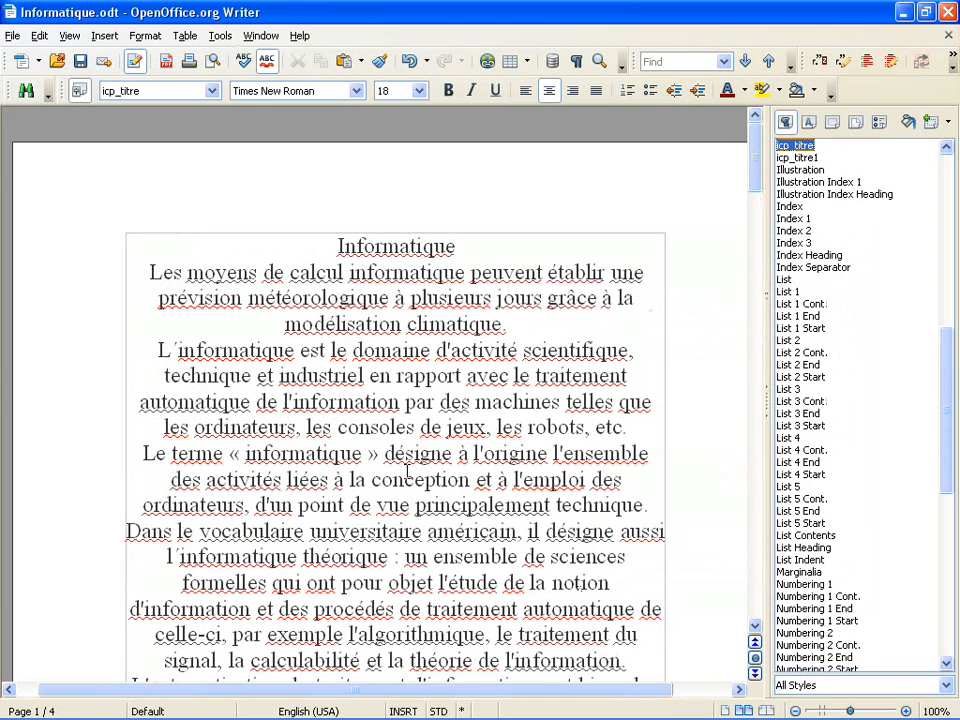
pyautogui.scroll(-2, 406, 471)
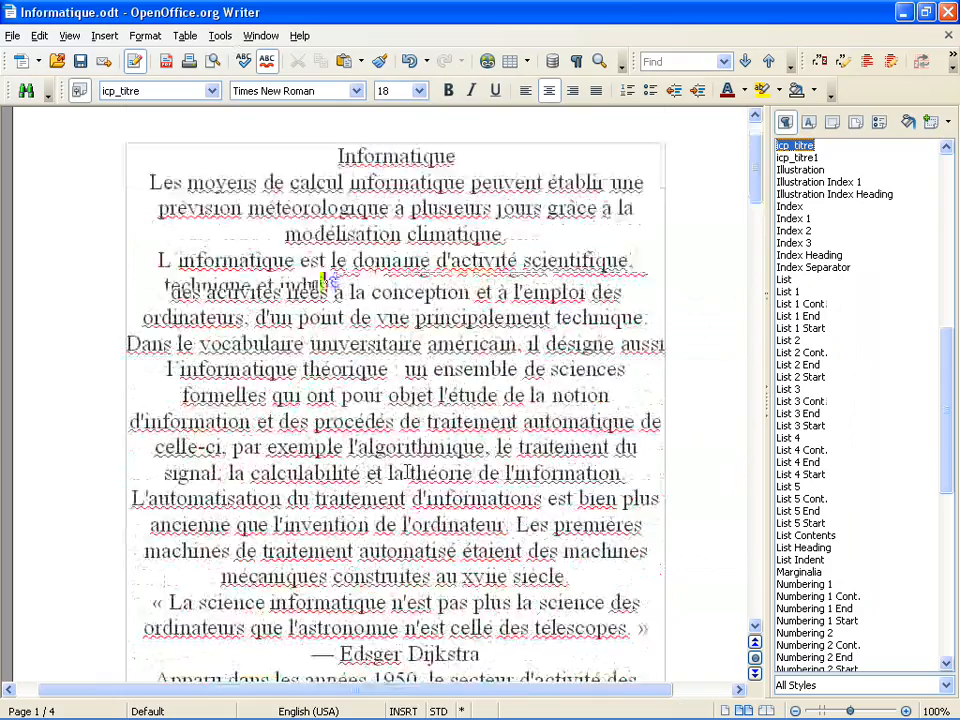